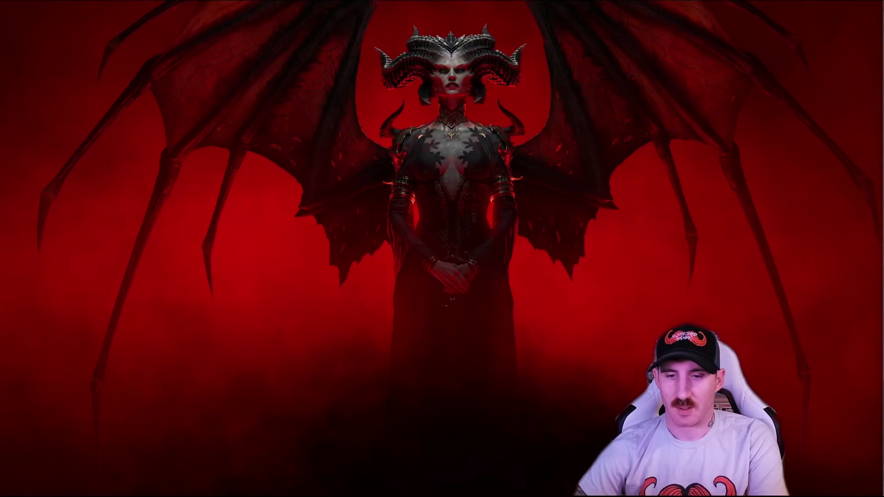
- Switch to OBS and add a new Browser source named gifRedeem, keeping its default properties
mouse_move(547, 489)
click(487, 489)
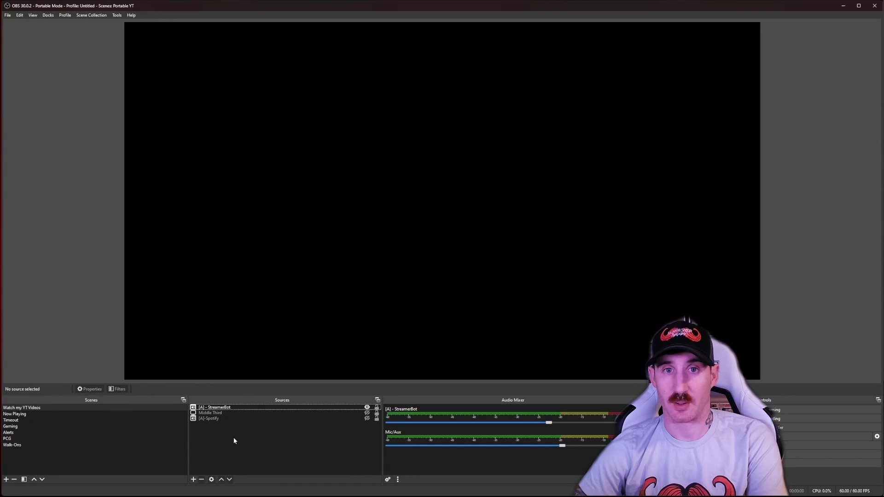
right_click(194, 435)
mouse_move(219, 442)
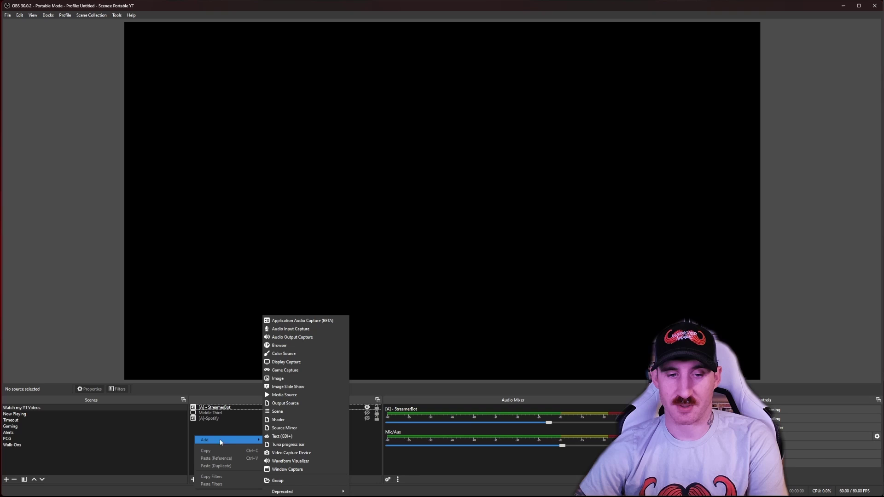
click(291, 346)
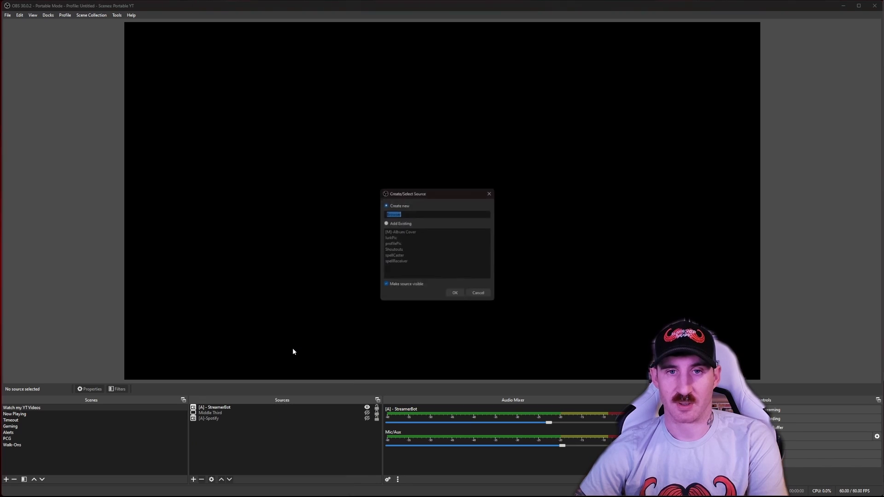
text(g)
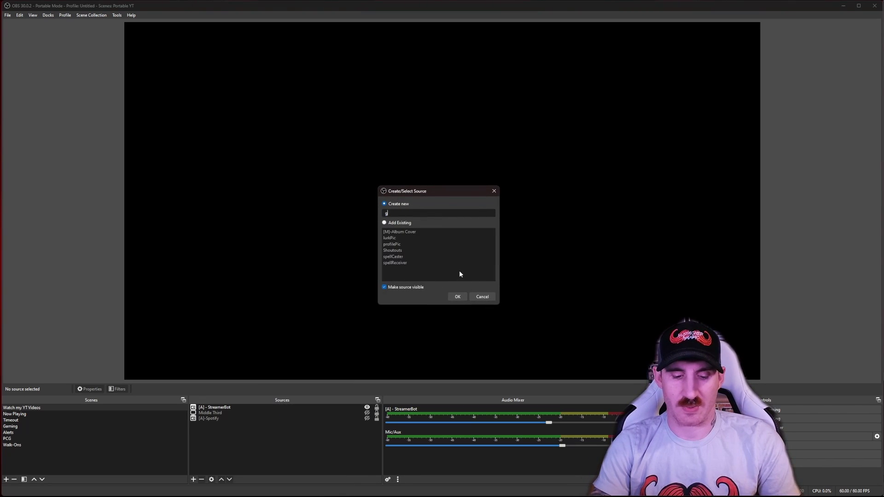
text(ifRedeem)
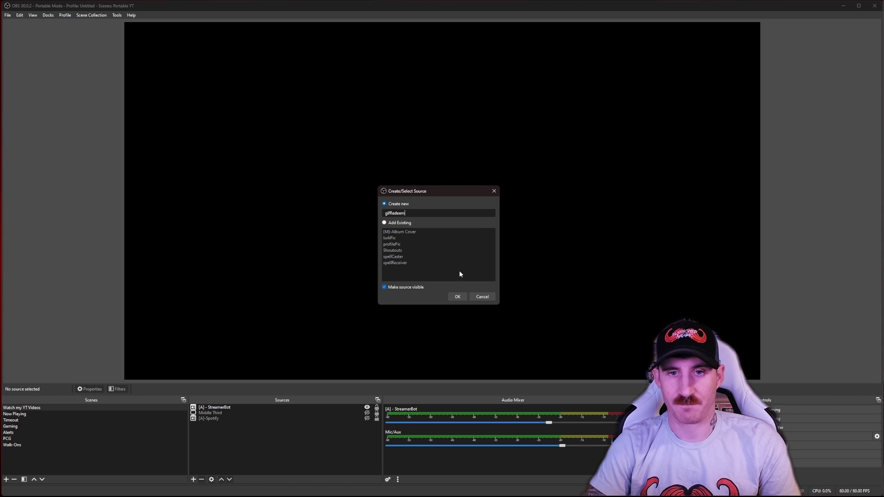
key(Return)
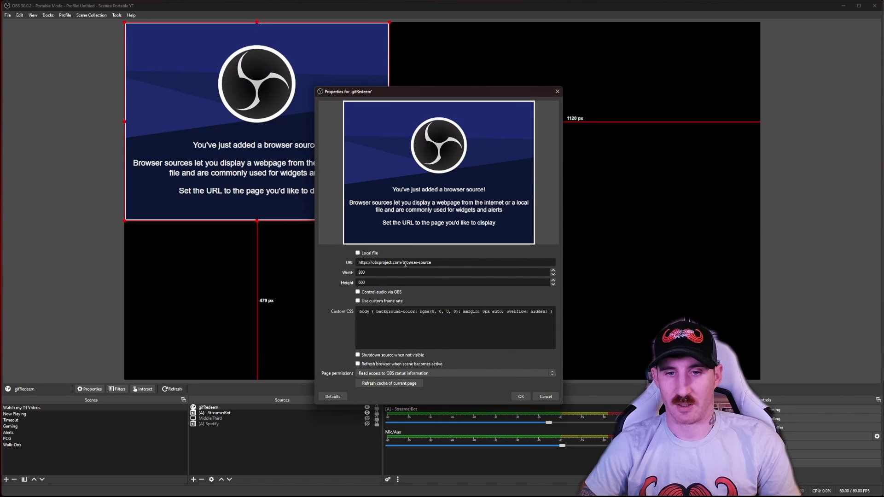
click(520, 397)
- Move the gifRedeem source toward the middle of the canvas and centre it to the screen
drag(222, 128, 402, 209)
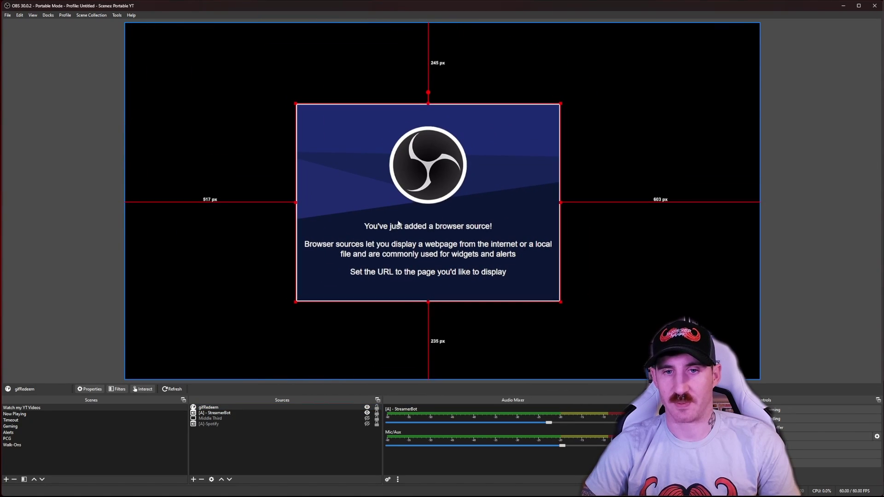
right_click(212, 410)
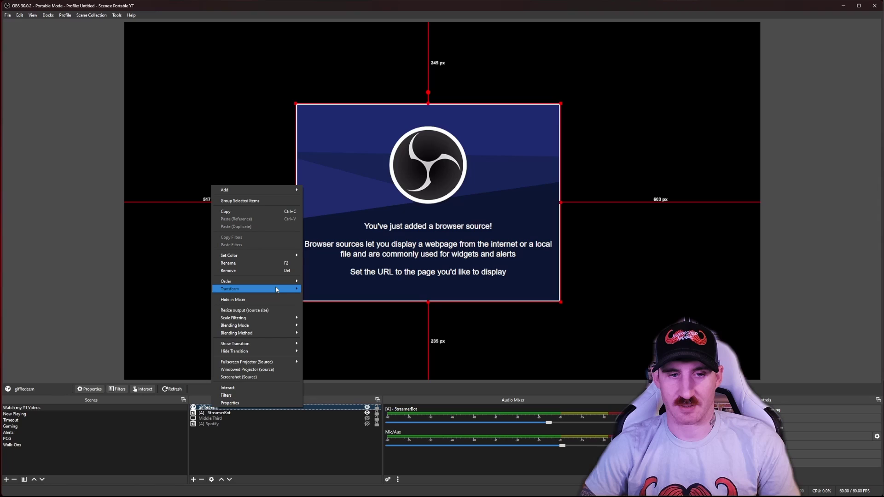
mouse_move(277, 289)
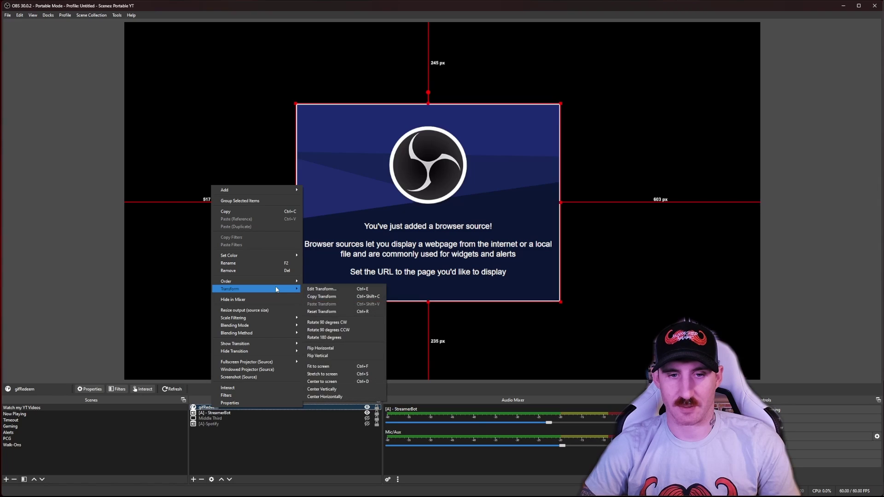
click(356, 383)
click(800, 265)
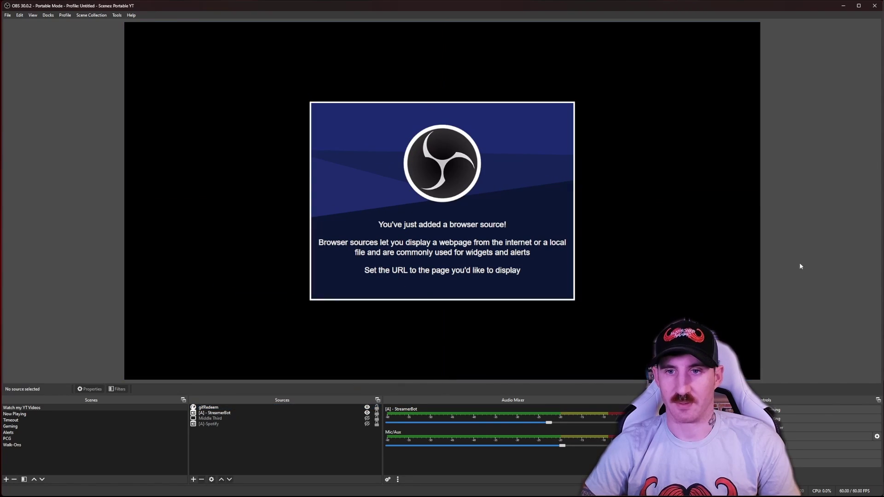
- Switch to Chrome, search Myinstants for "get wrecked" and download the "Rickety Rickety Wrecked!" sound as an MP3
click(842, 6)
mouse_move(424, 491)
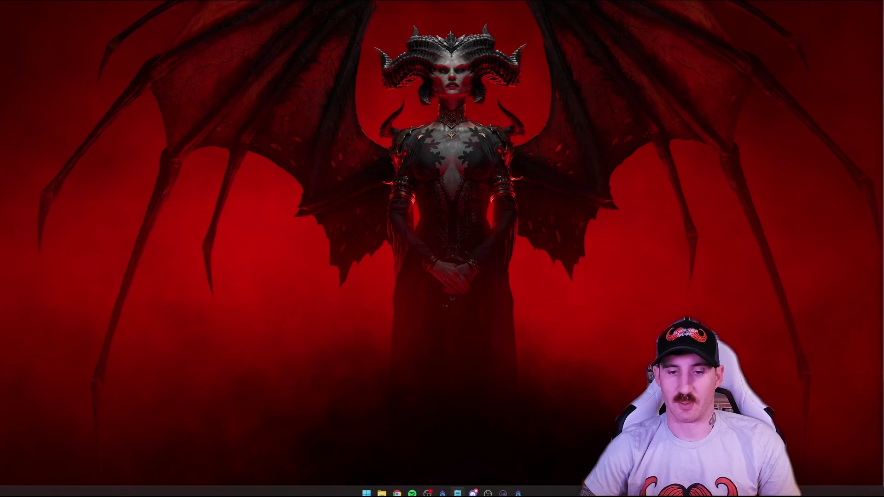
click(397, 489)
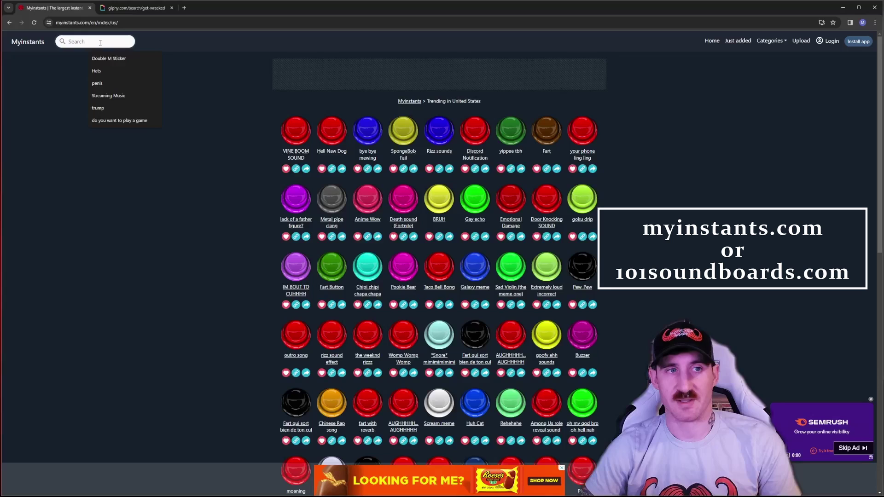
text(get wrecked)
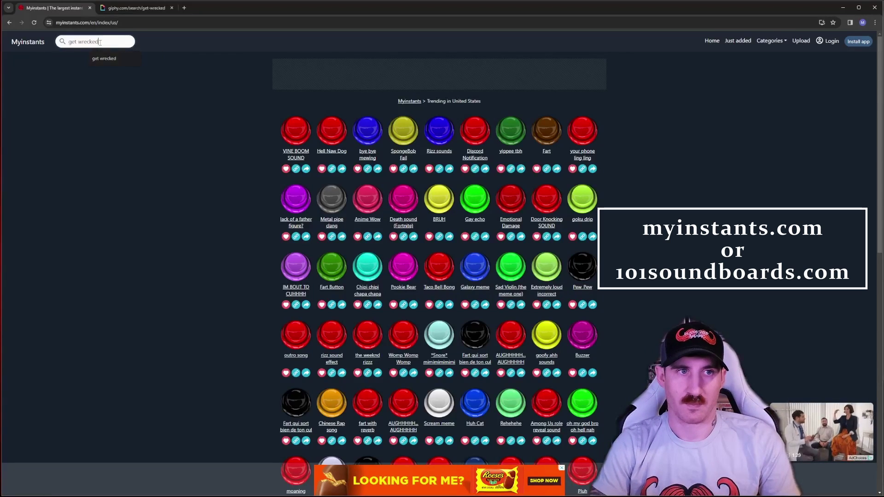
key(Return)
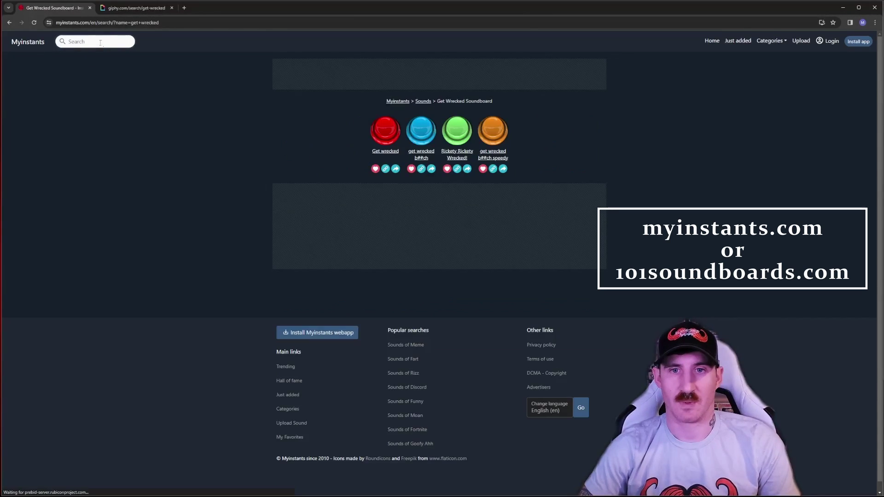
click(457, 152)
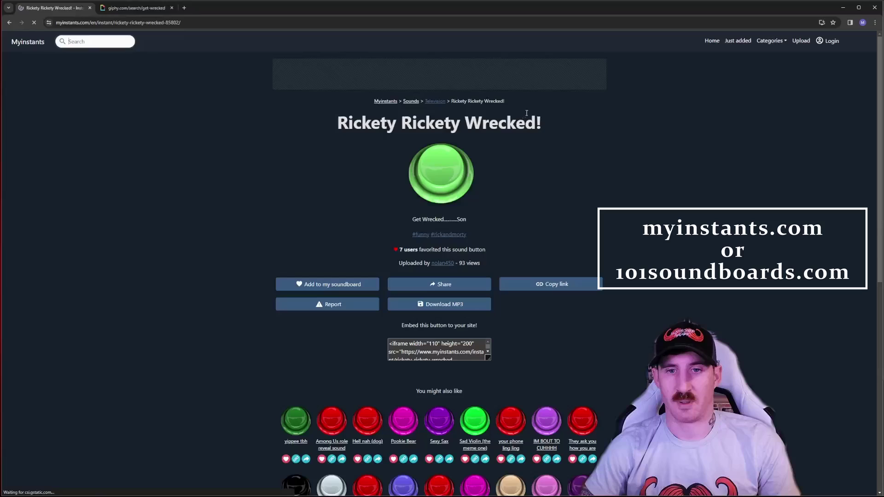
click(433, 305)
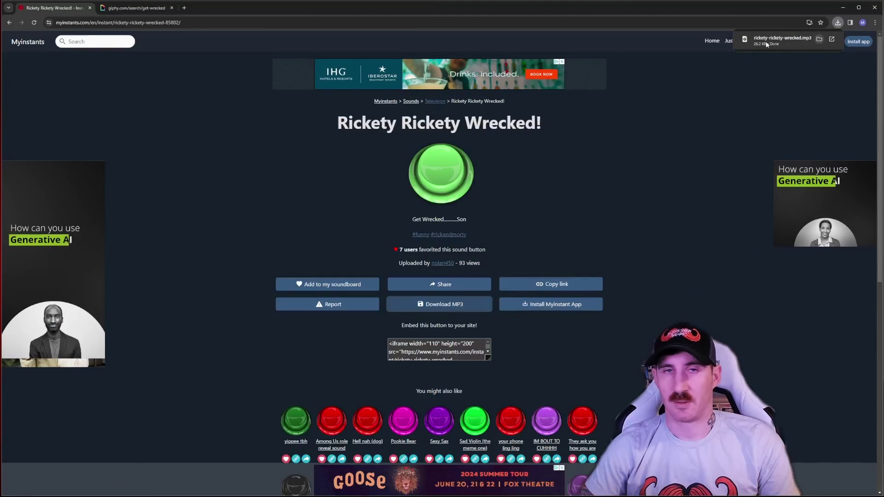
- Search GIPHY for "get wrecked" and open the Wrecked GIF of two men sitting in front of tall grass
click(148, 9)
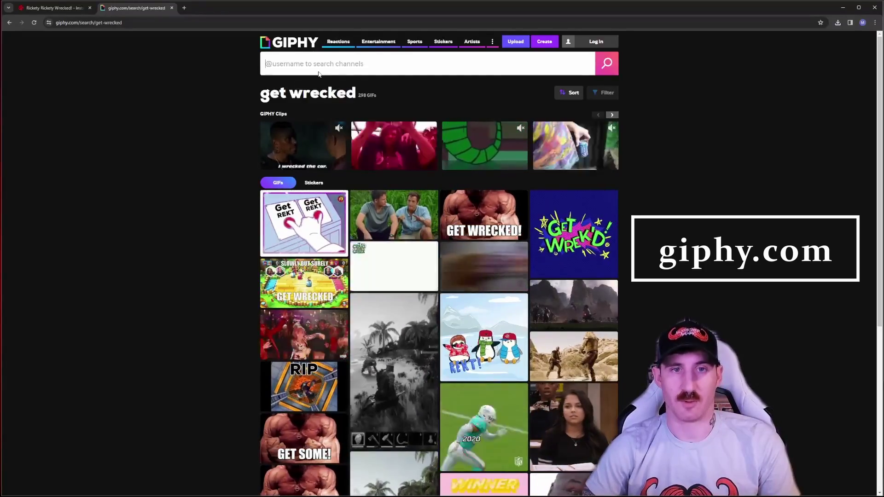
click(318, 73)
text(get wrecked)
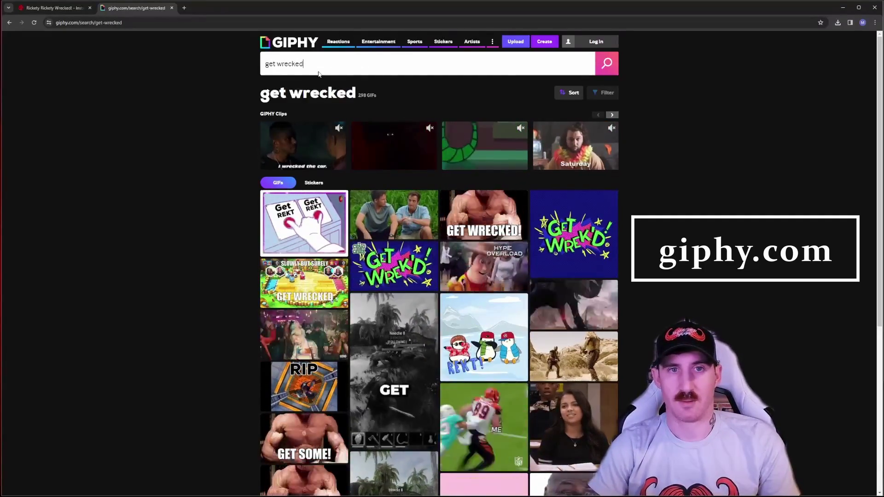
key(Return)
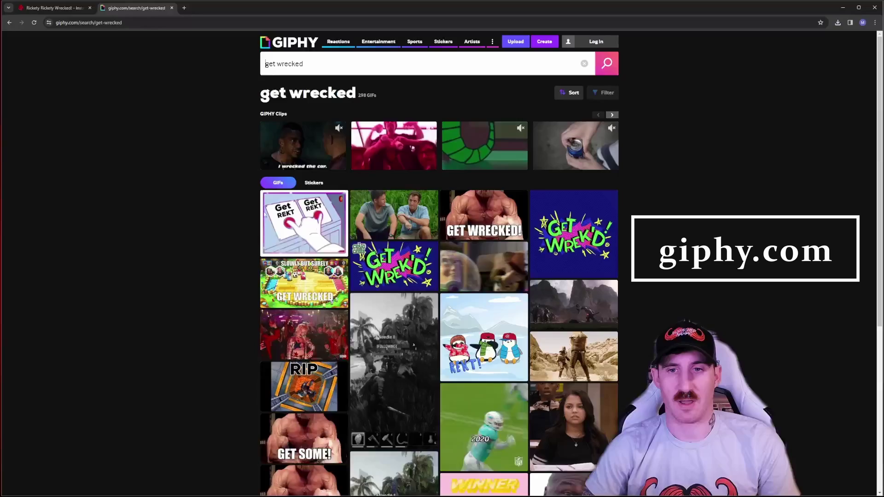
click(394, 215)
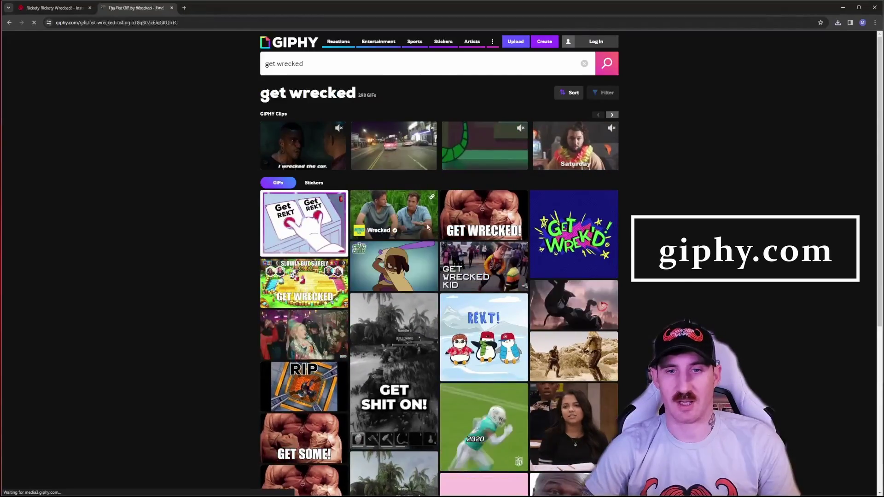
- Switch to Streamer.bot and add an enabled action named Get Wrecked in the group GIF Redeems with the Default queue
click(842, 8)
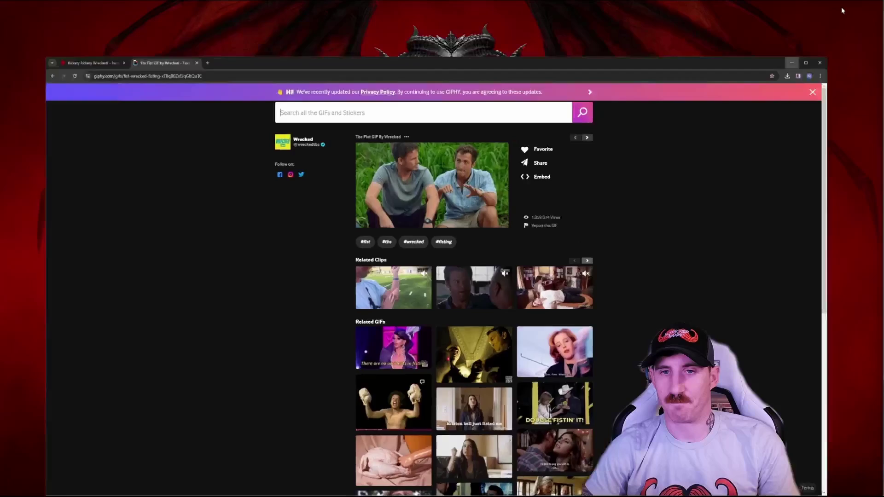
mouse_move(490, 493)
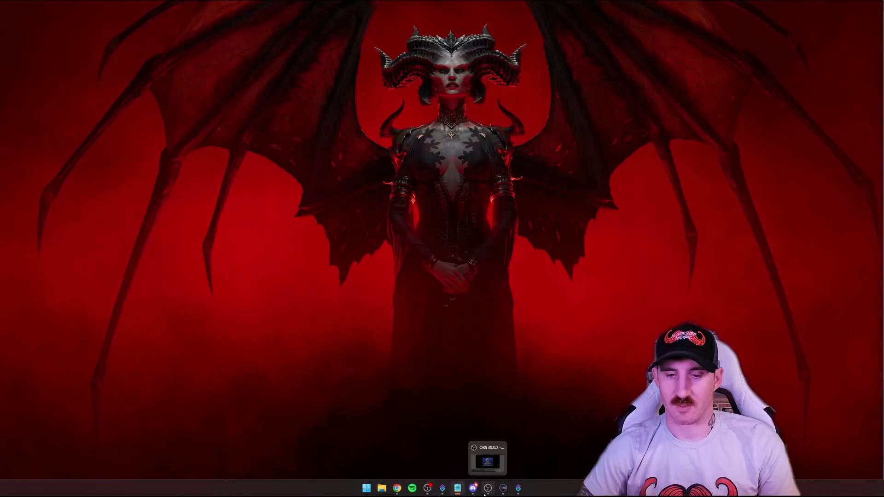
click(517, 490)
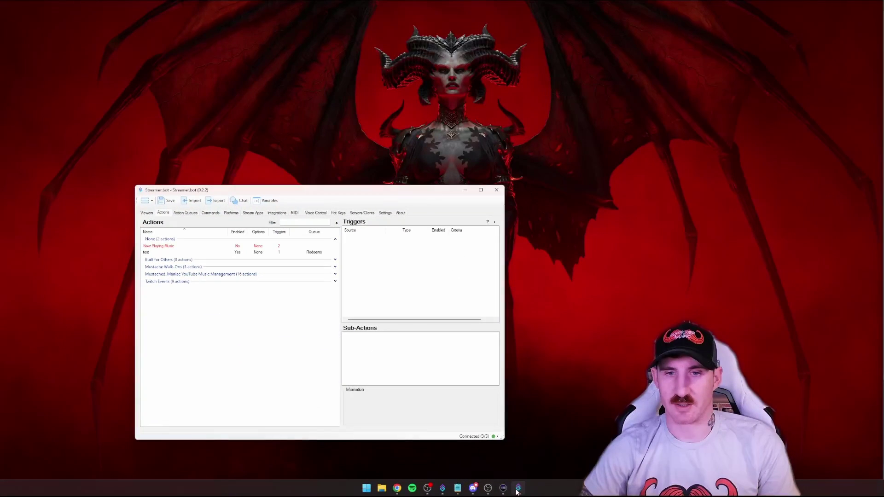
drag(391, 190, 480, 142)
right_click(297, 200)
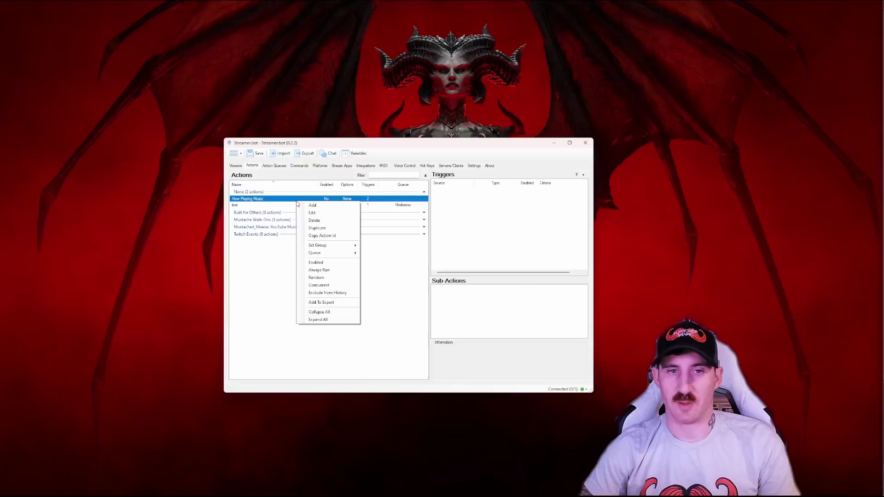
click(313, 206)
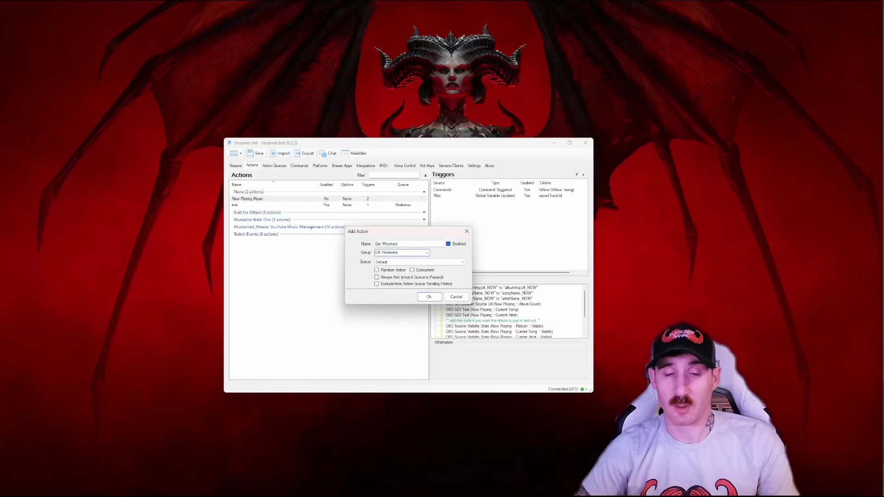
click(429, 297)
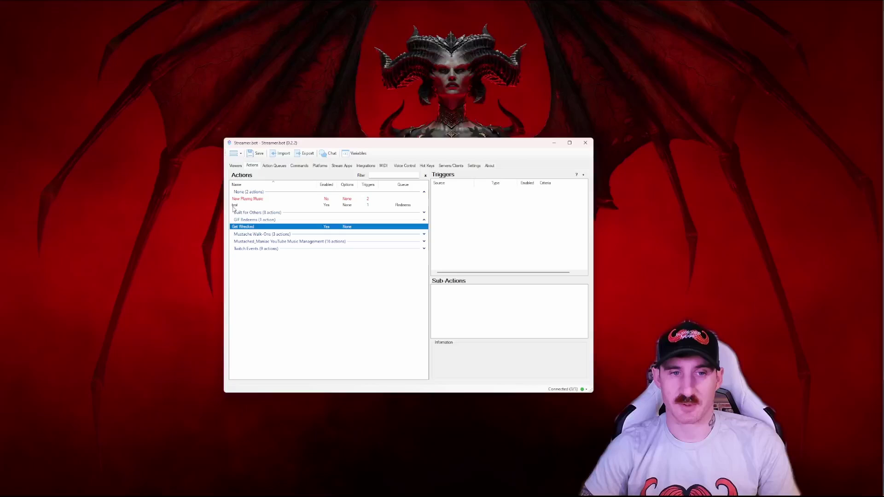
- Enlarge the Sub-Actions area and add a Play Sound sub-action to the Get Wrecked action
click(249, 191)
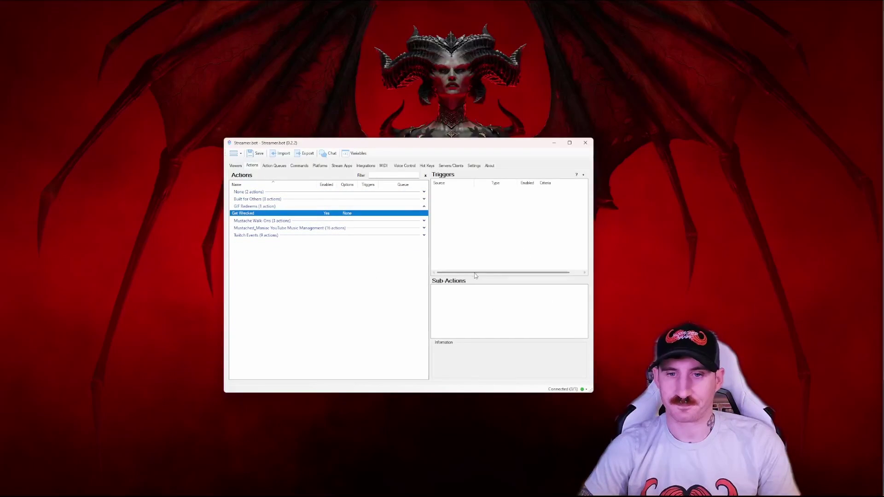
drag(480, 277, 495, 224)
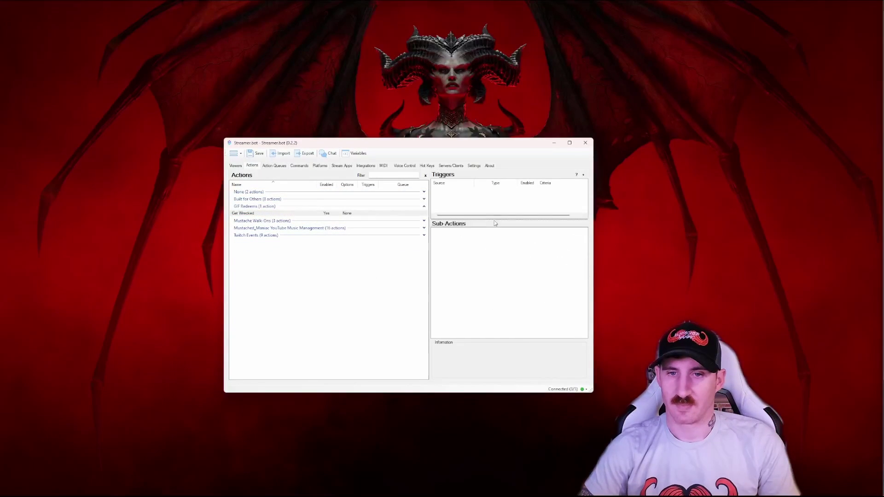
right_click(439, 237)
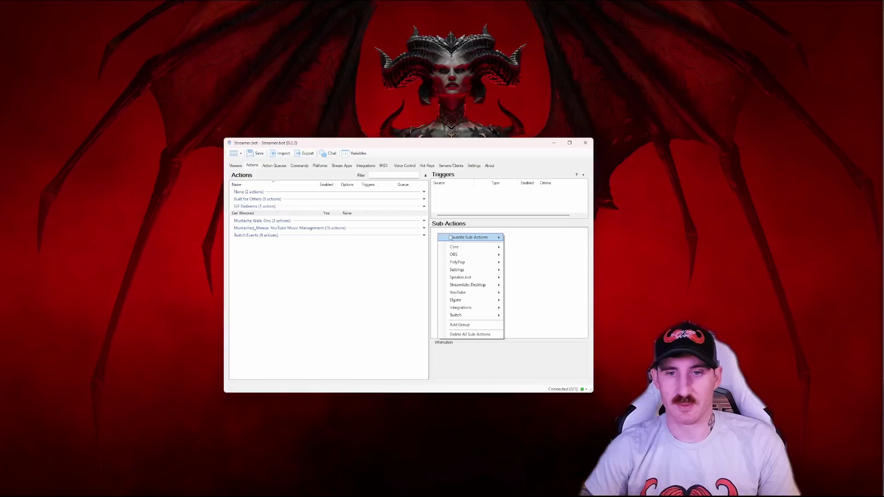
mouse_move(457, 239)
mouse_move(486, 249)
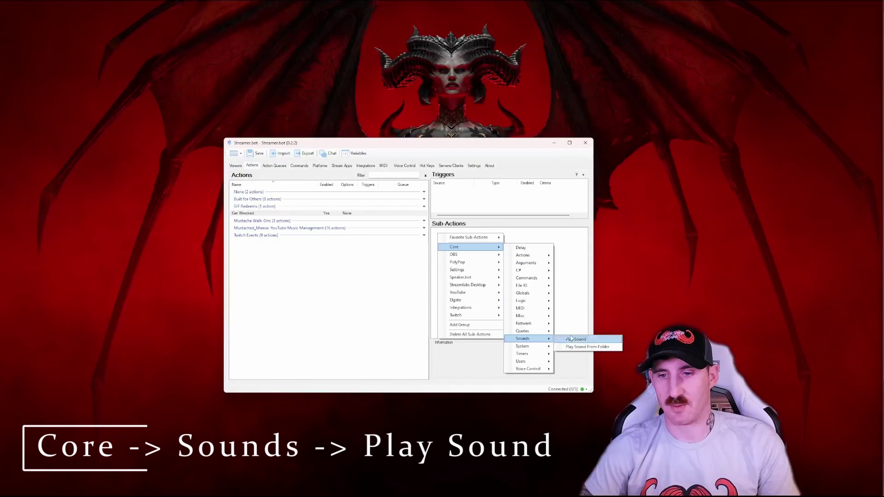
click(576, 340)
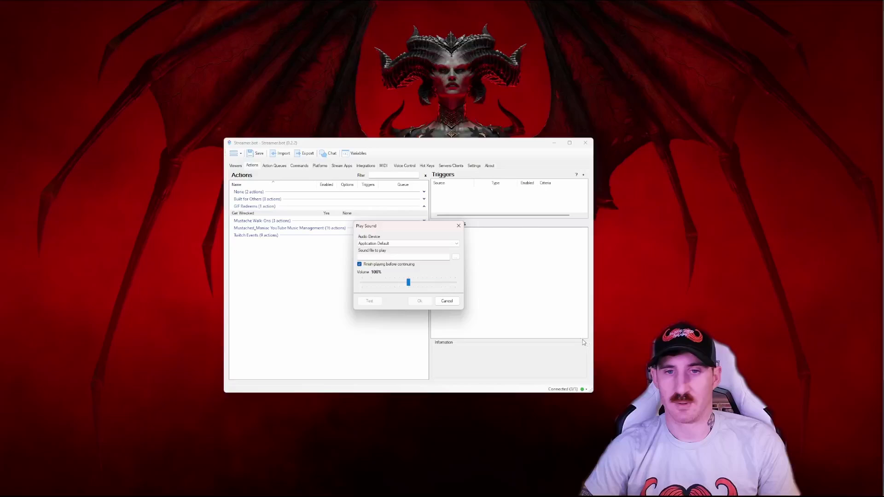
- Set the sound file to rickety-rickety-wrecked.mp3 from Downloads, turn off Finish playing before continuing and save the sub-action
click(456, 258)
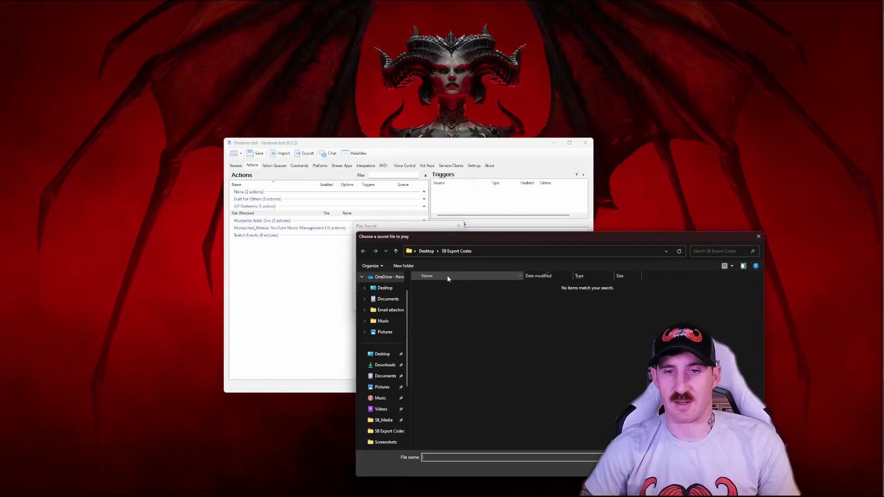
click(385, 365)
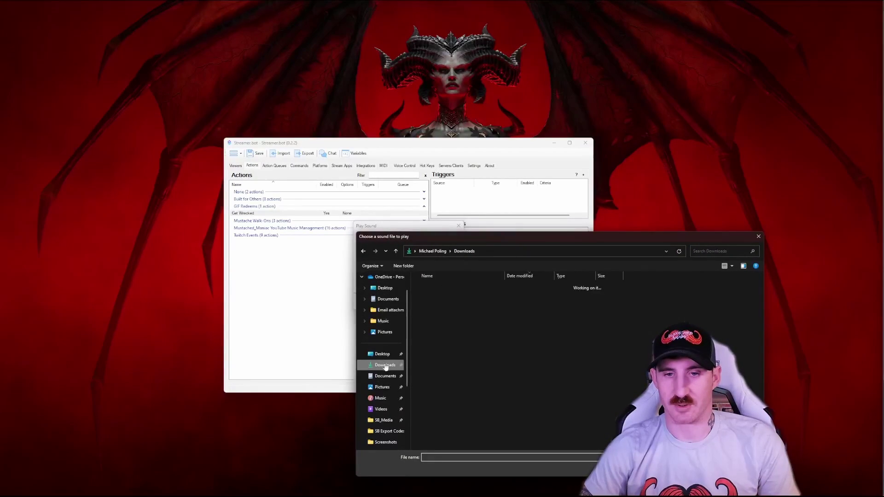
click(452, 297)
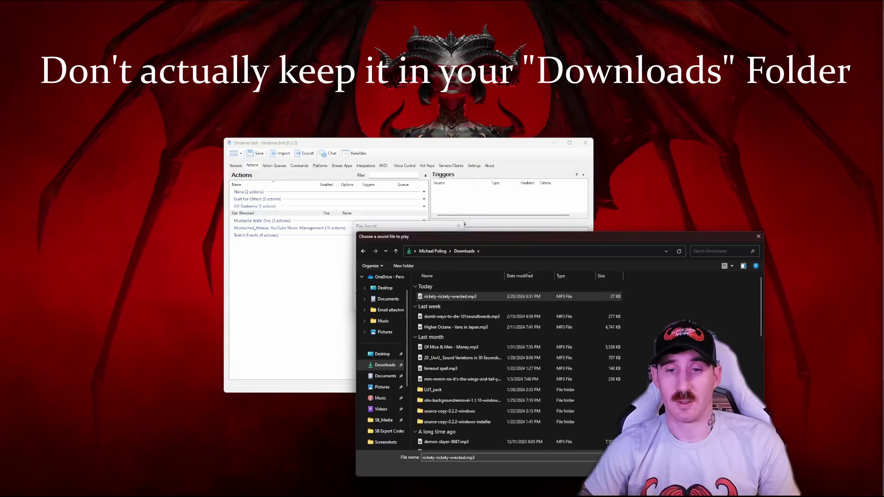
key(Return)
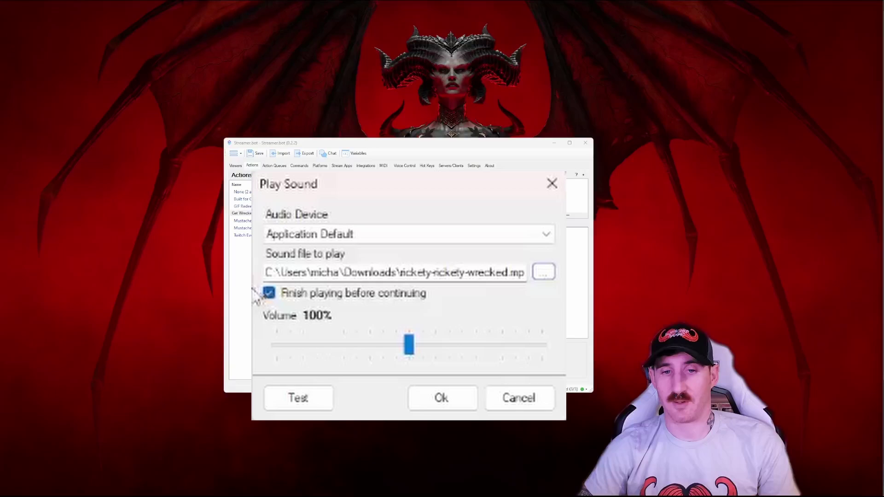
click(269, 299)
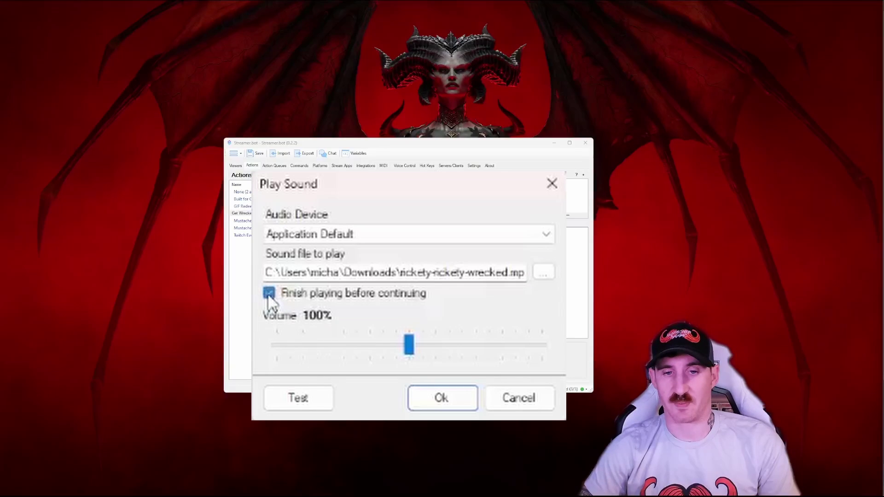
click(443, 399)
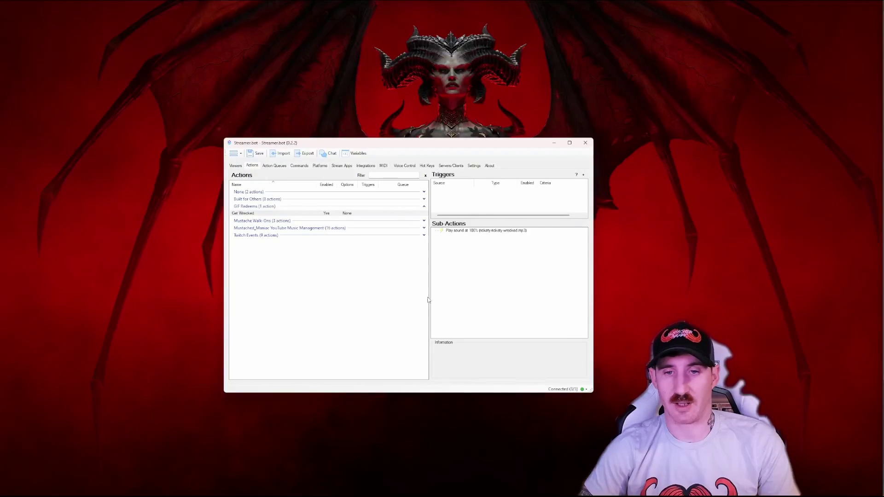
- Add an OBS Set Browser Source URL sub-action for the gifRedeem source in the scene Watch my YT Videos
right_click(444, 241)
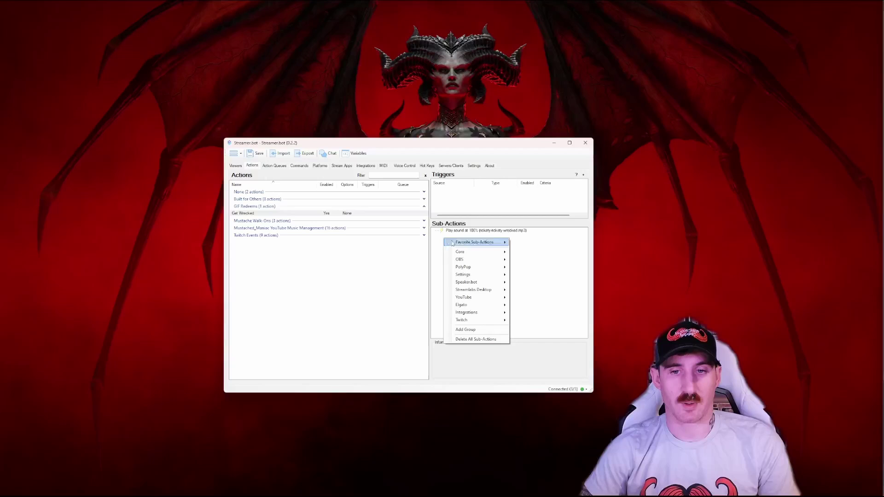
mouse_move(470, 260)
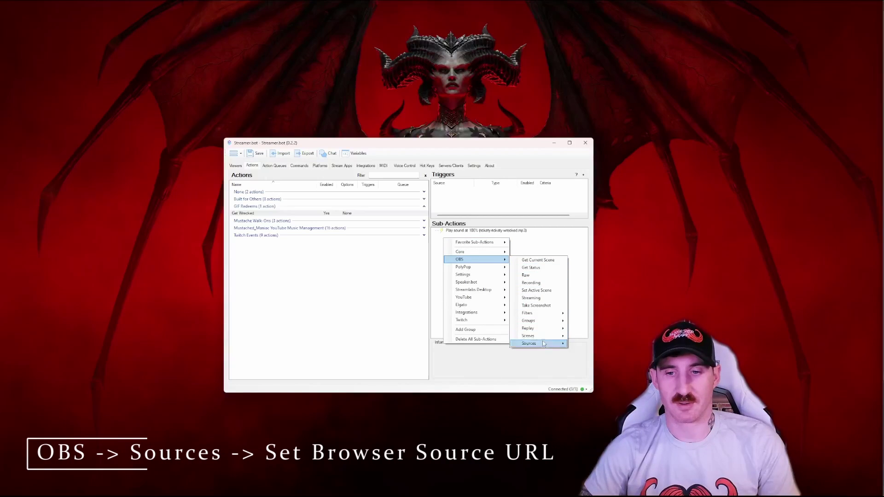
mouse_move(566, 345)
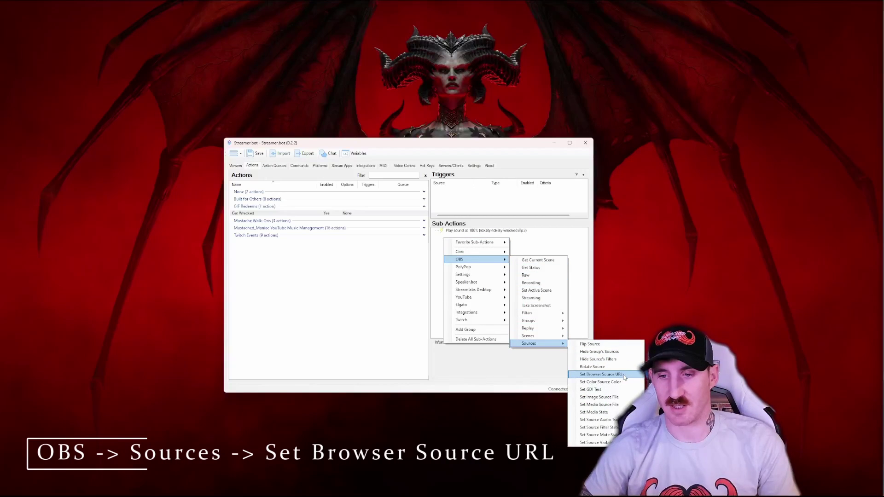
click(601, 374)
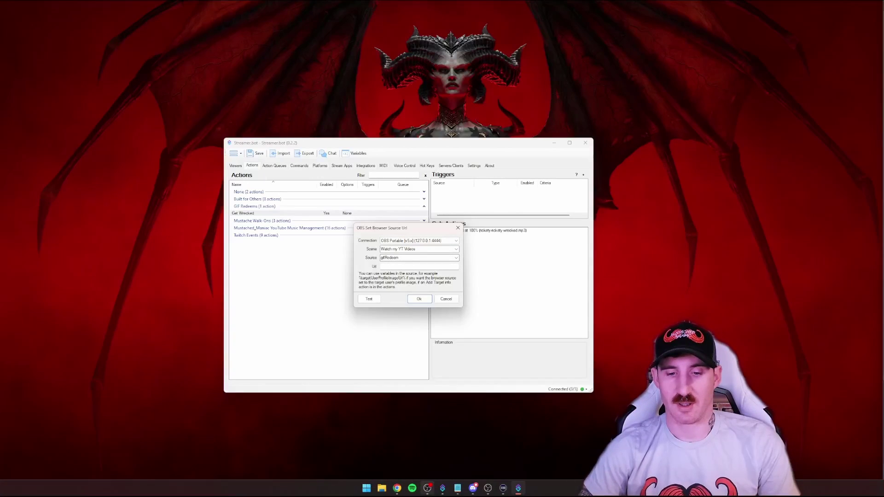
- Switch to Chrome, copy the Wrecked GIF's embed code from GIPHY and paste it as the source URL in Streamer.bot
click(402, 490)
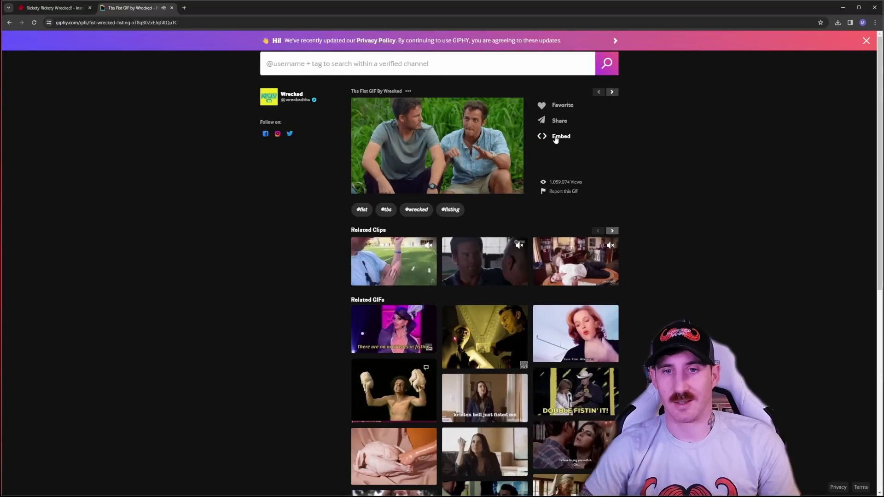
click(557, 137)
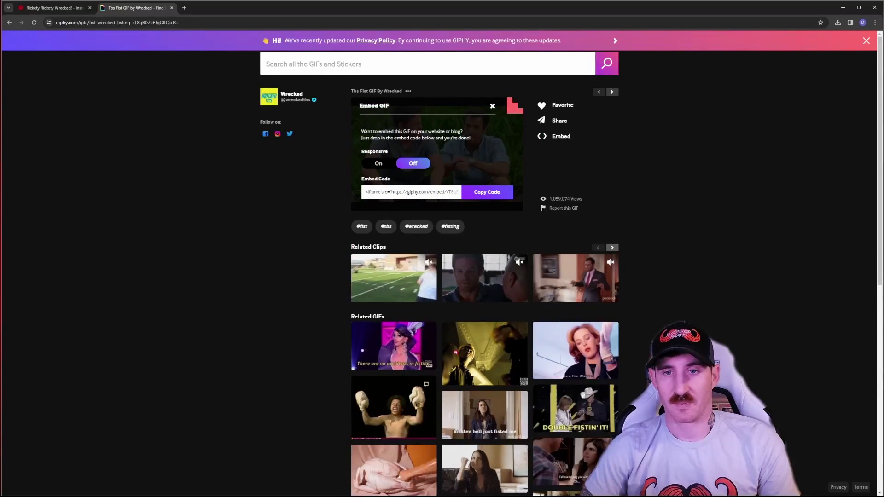
click(487, 193)
mouse_move(508, 494)
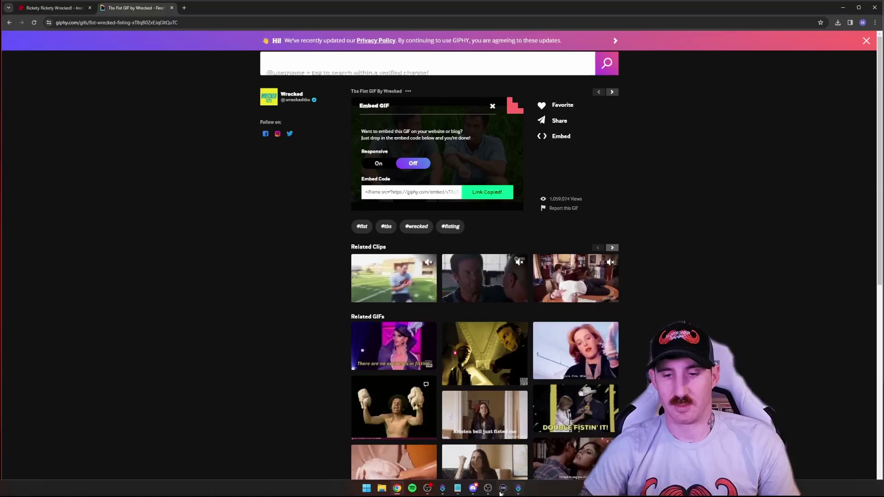
click(505, 491)
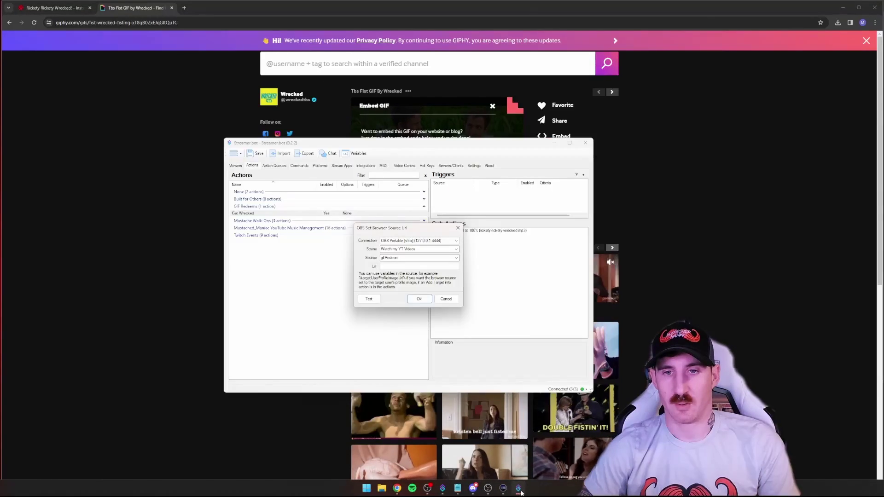
click(843, 7)
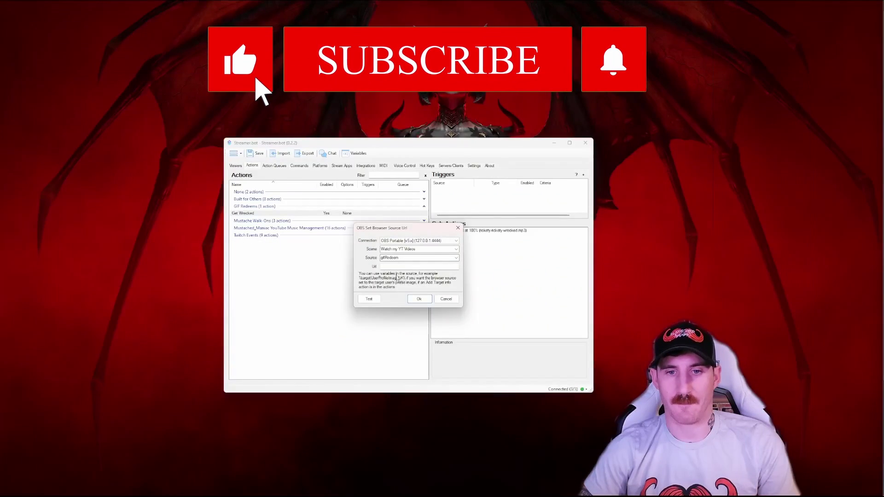
key(ctrl+v)
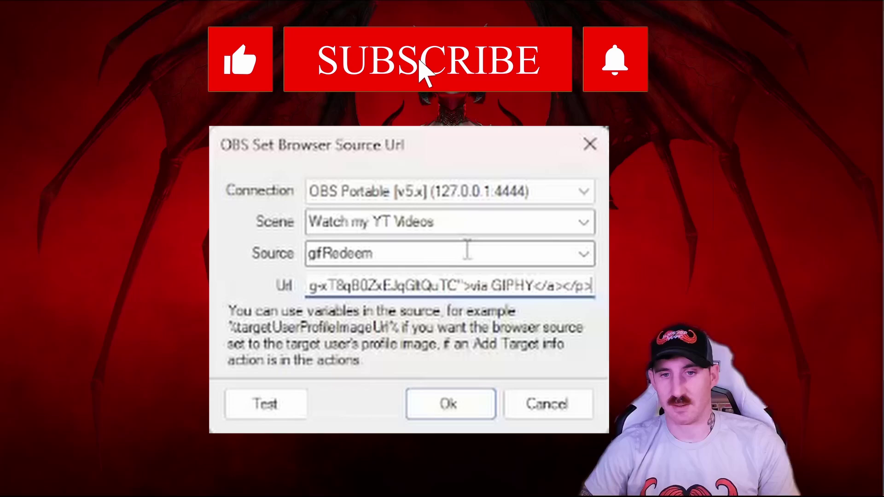
drag(428, 287, 257, 300)
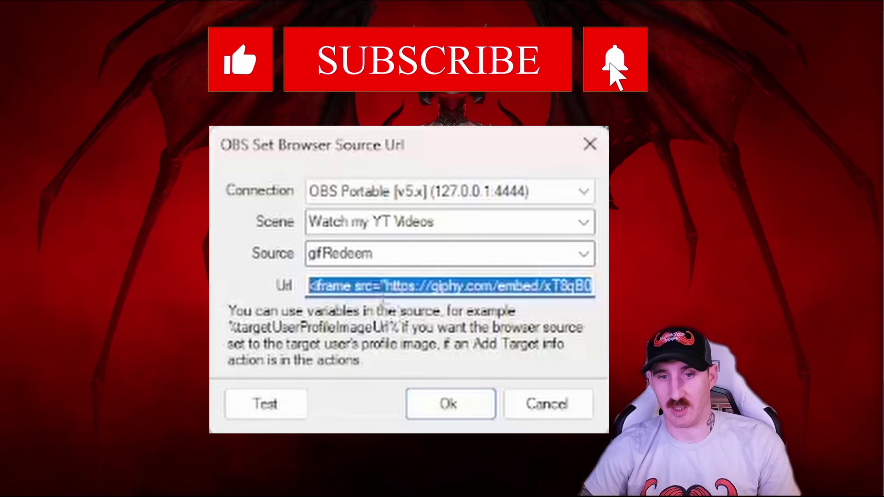
click(328, 296)
click(387, 285)
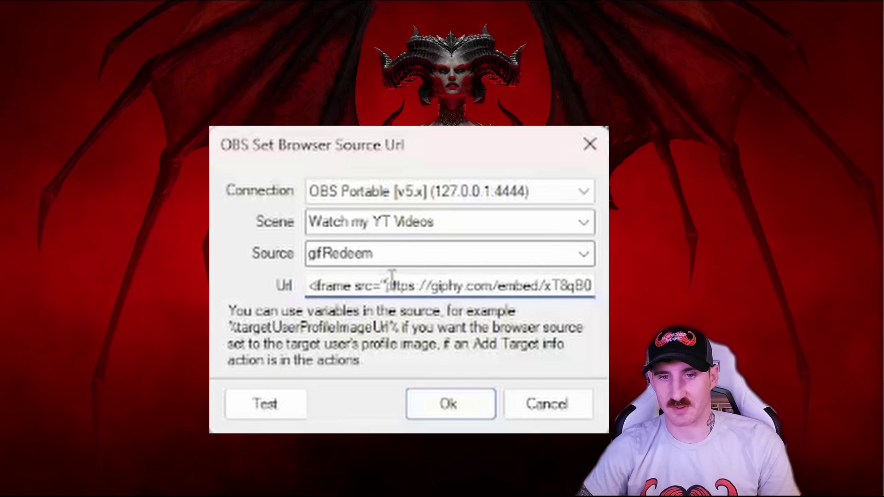
drag(388, 286, 282, 291)
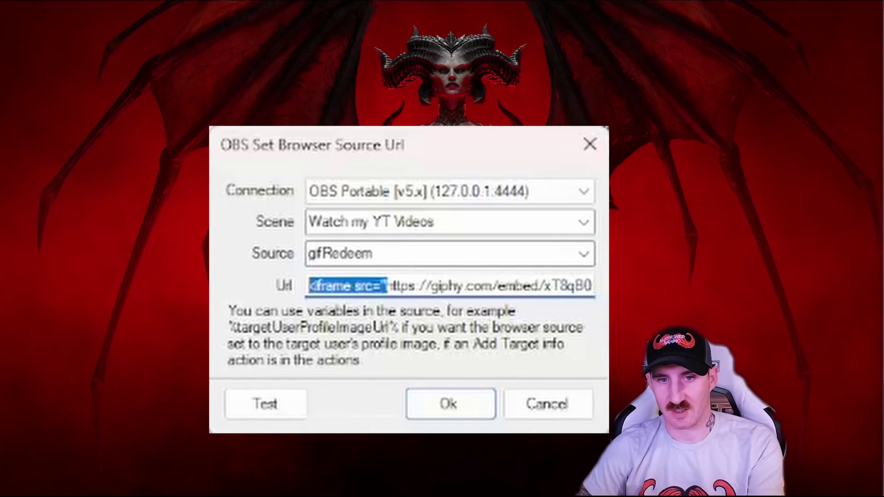
key(BackSpace)
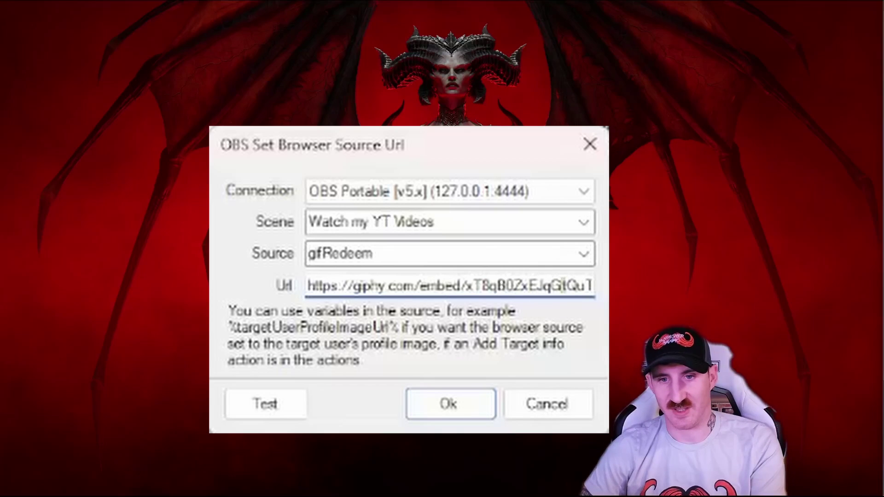
click(592, 286)
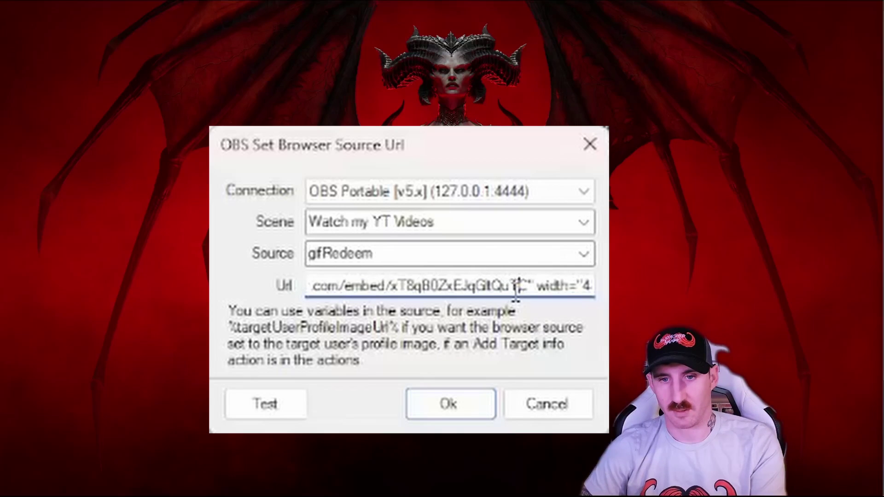
key(shift+End)
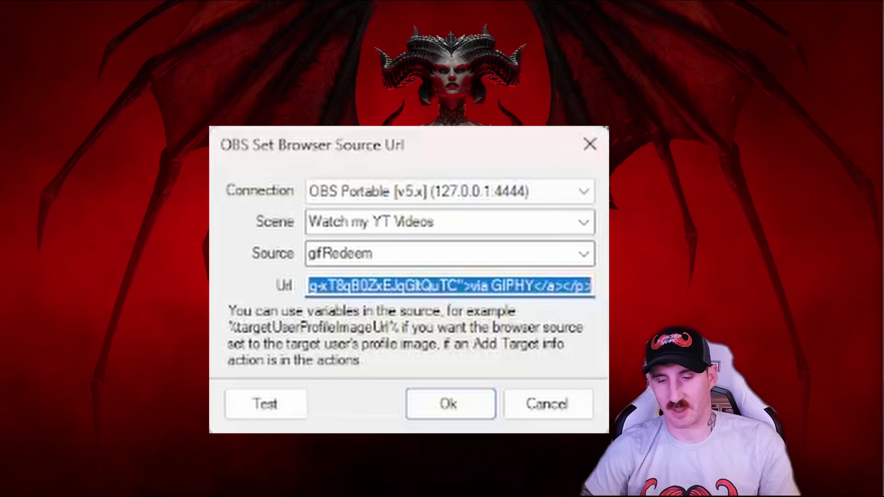
key(Delete)
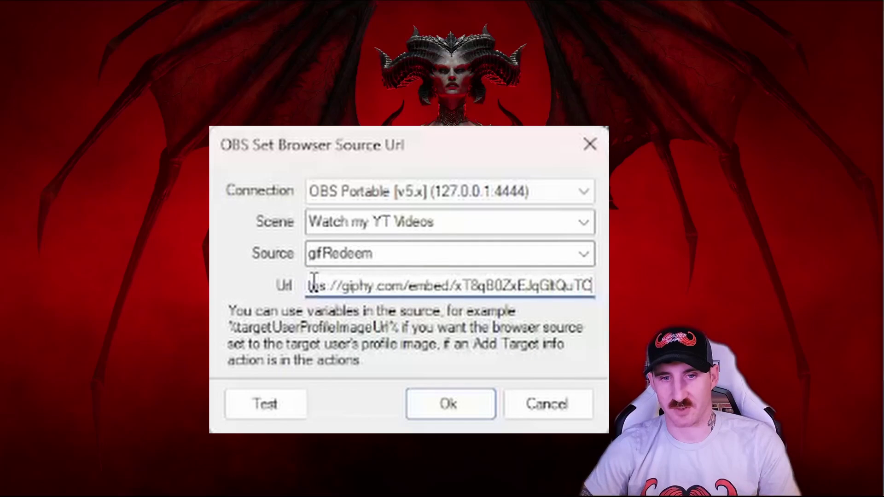
- Copy the trimmed embed link, open it in Chrome to check it, and save the browser source URL sub-action in Streamer.bot
mouse_move(314, 284)
mouse_down()
mouse_move(593, 286)
mouse_move(310, 286)
mouse_up()
click(530, 290)
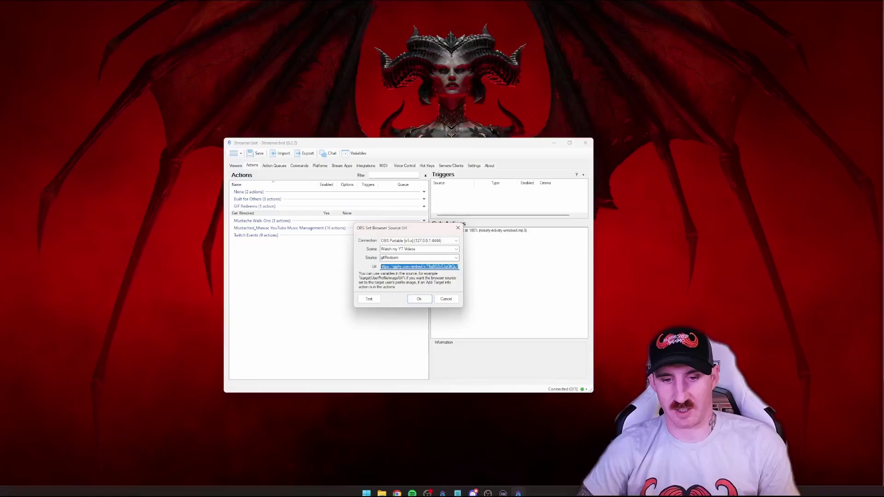
click(397, 488)
click(290, 23)
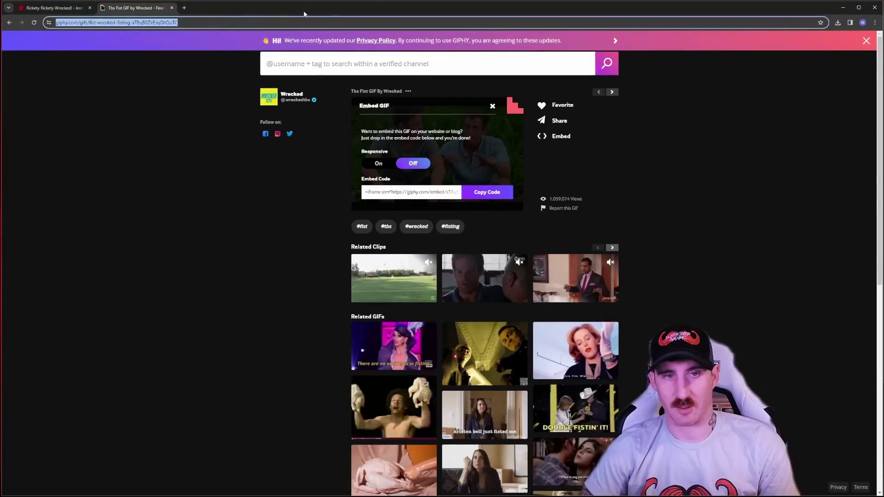
key(ctrl+v)
key(Return)
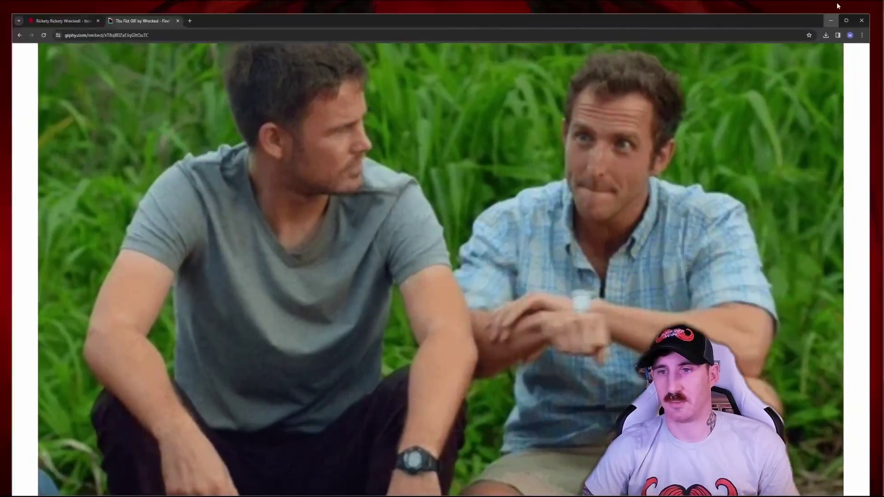
click(831, 20)
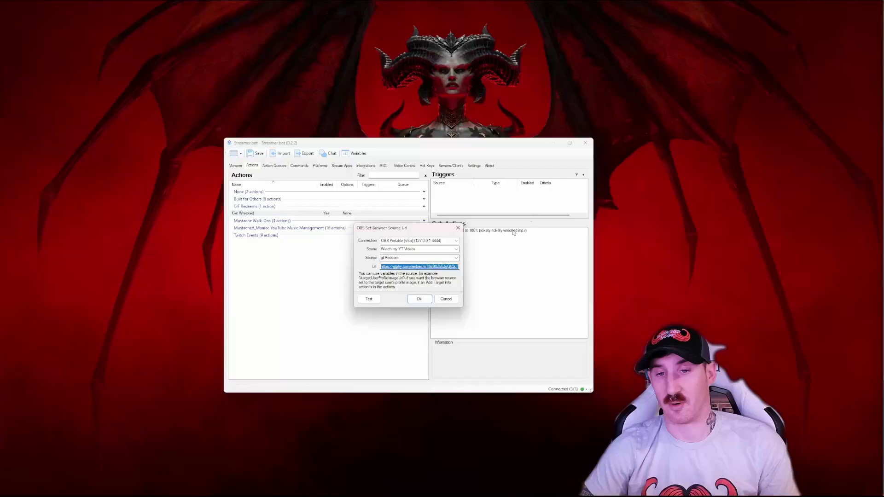
click(419, 299)
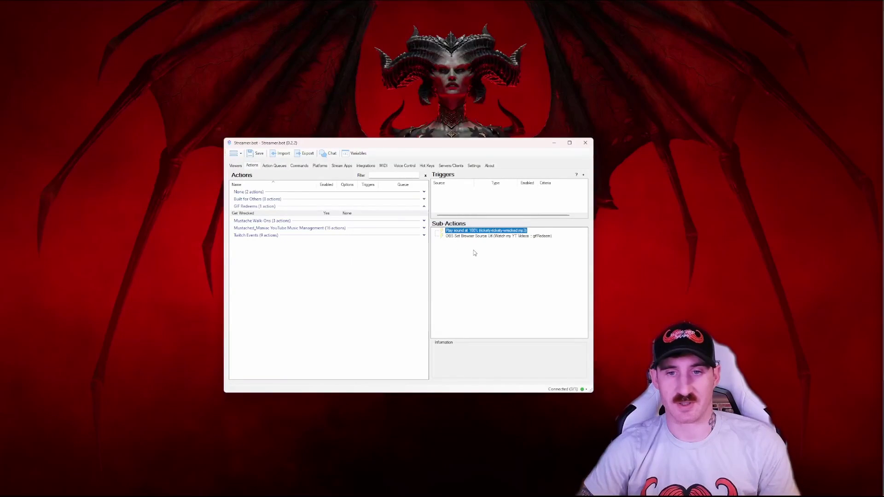
- Add an OBS Set Source Visibility State sub-action that makes gifRedeem visible in the scene Watch my YT Videos
right_click(450, 244)
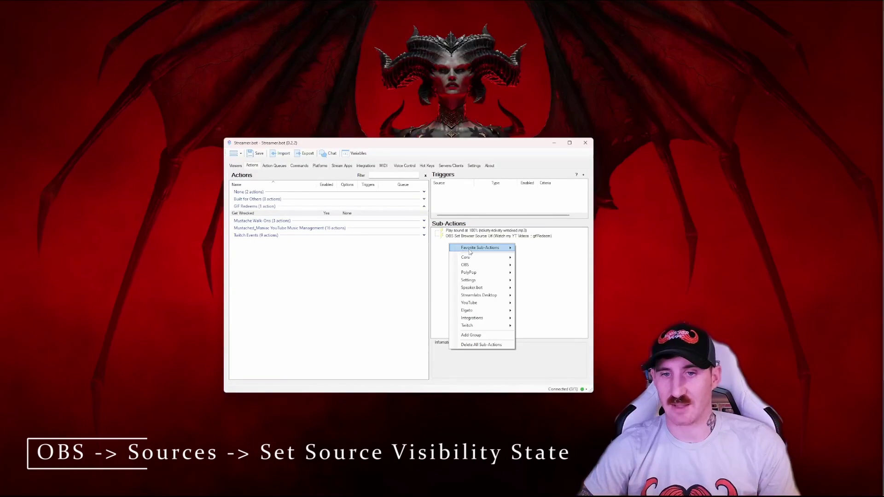
mouse_move(490, 264)
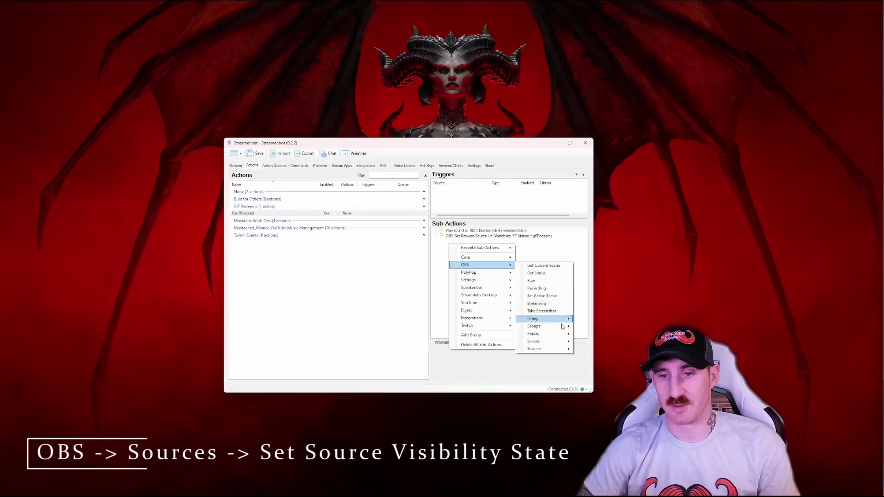
mouse_move(552, 354)
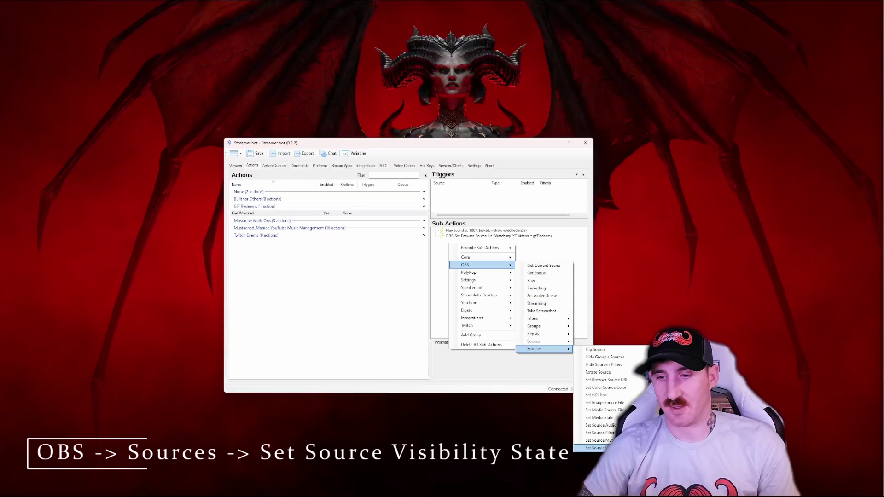
click(595, 448)
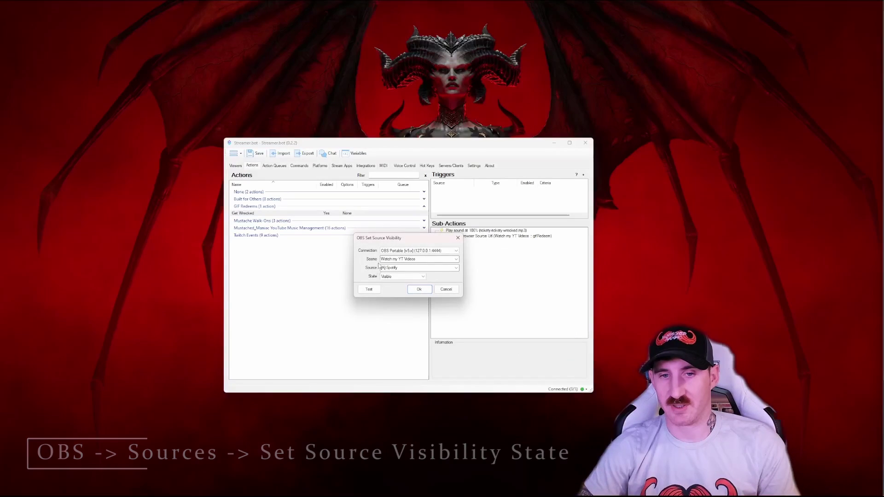
click(456, 268)
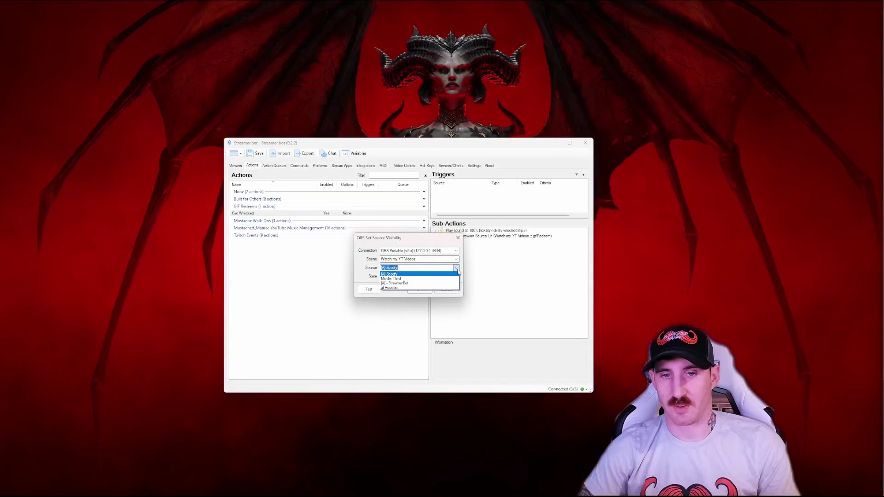
click(404, 284)
click(420, 289)
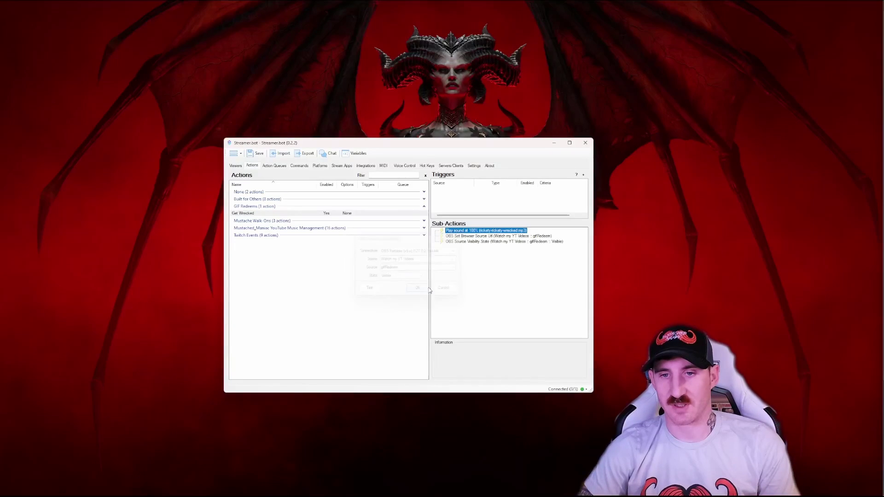
- Add a Delay sub-action of 3500 ms after the visibility sub-action
right_click(453, 252)
mouse_move(476, 267)
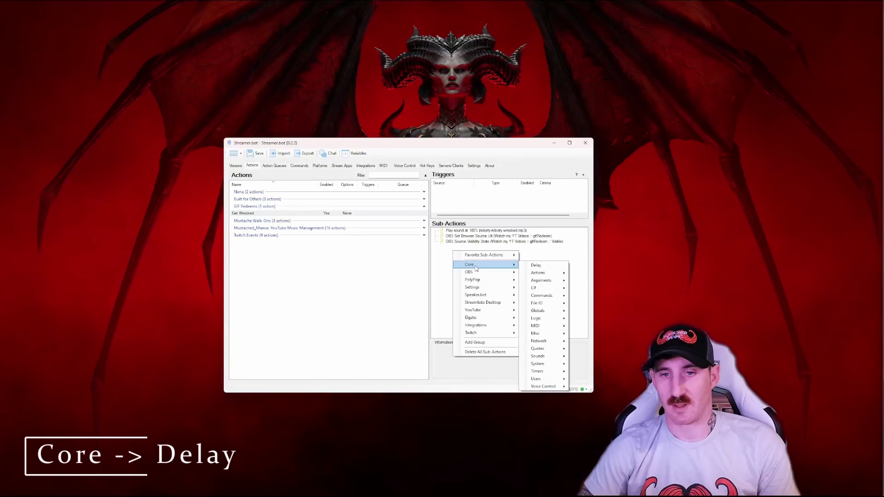
click(551, 268)
text(35000)
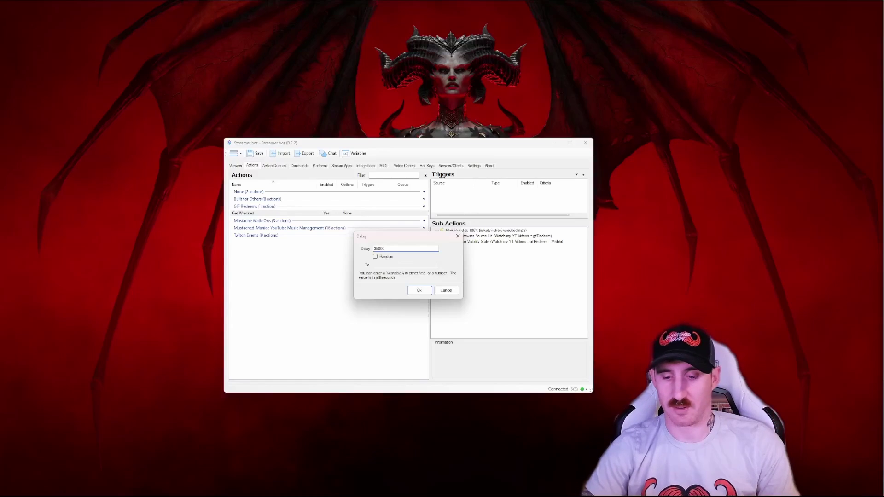
key(BackSpace)
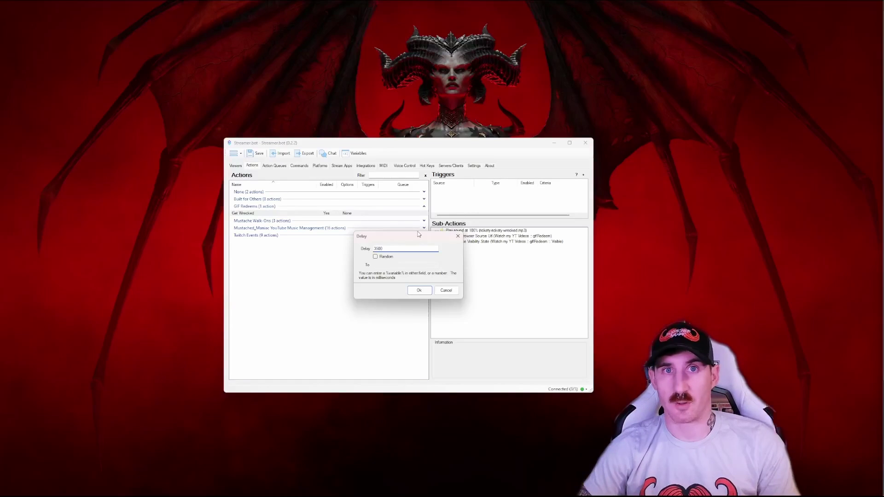
click(420, 290)
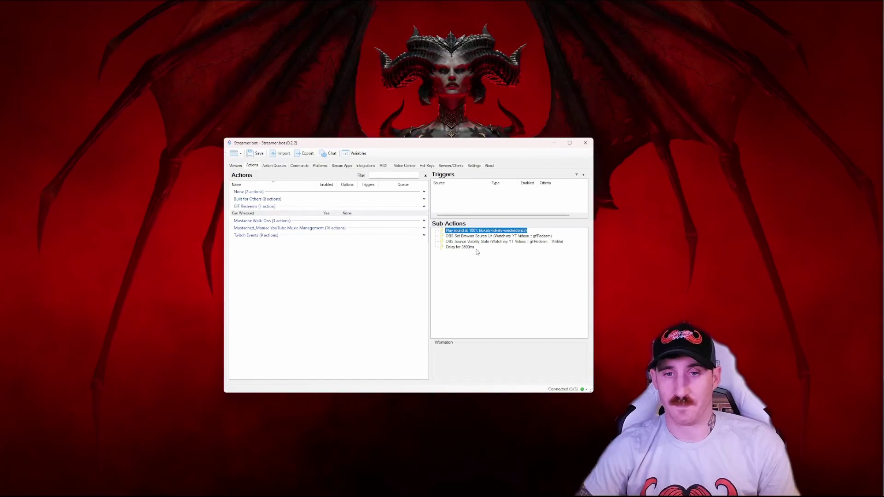
- Add a second OBS source visibility sub-action that sets gifRedeem in Watch my YT Videos to Hidden
right_click(460, 259)
mouse_move(496, 277)
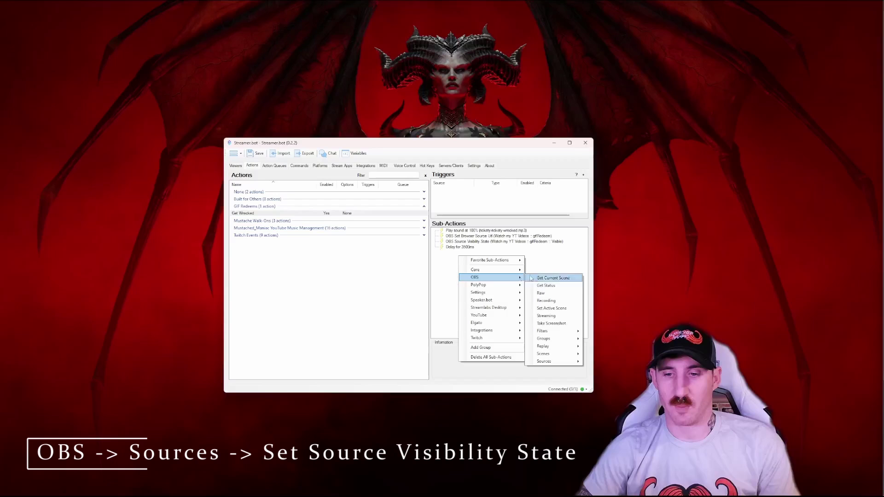
mouse_move(548, 361)
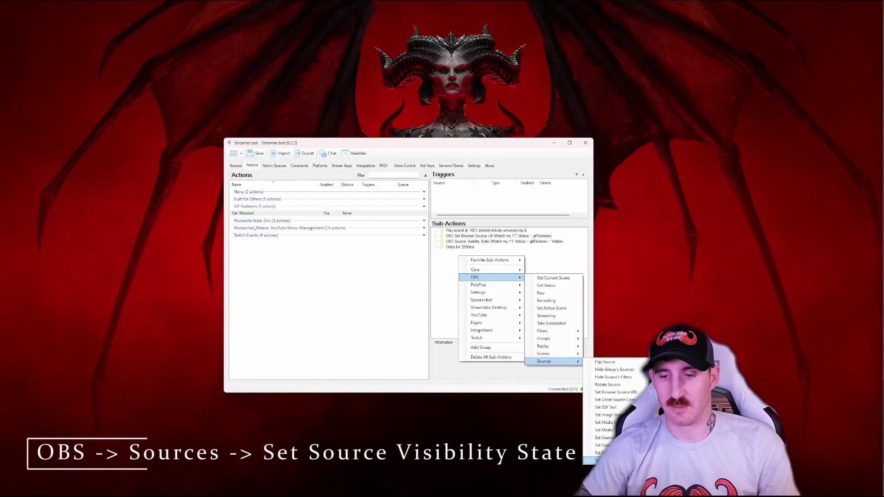
click(598, 460)
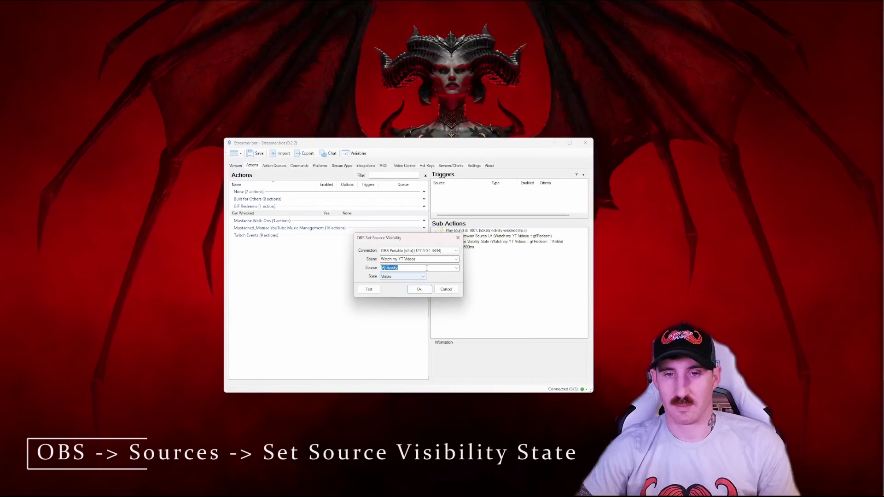
click(456, 268)
click(412, 280)
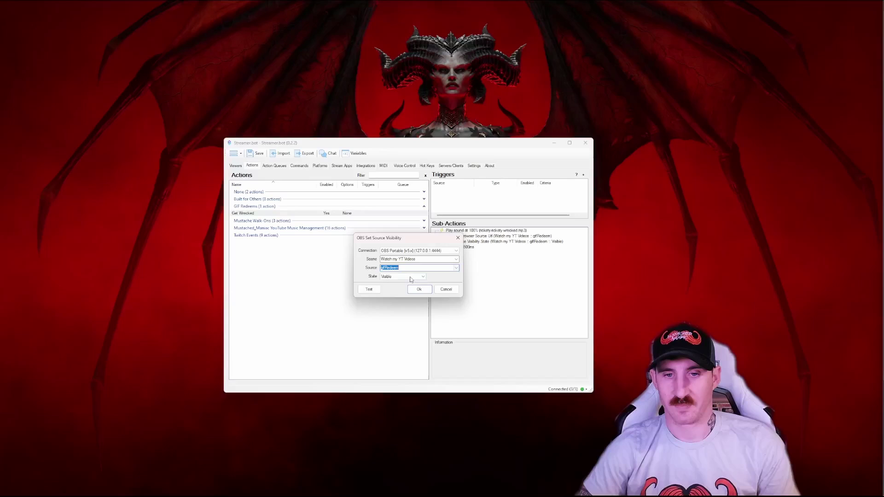
click(411, 278)
click(400, 288)
click(419, 289)
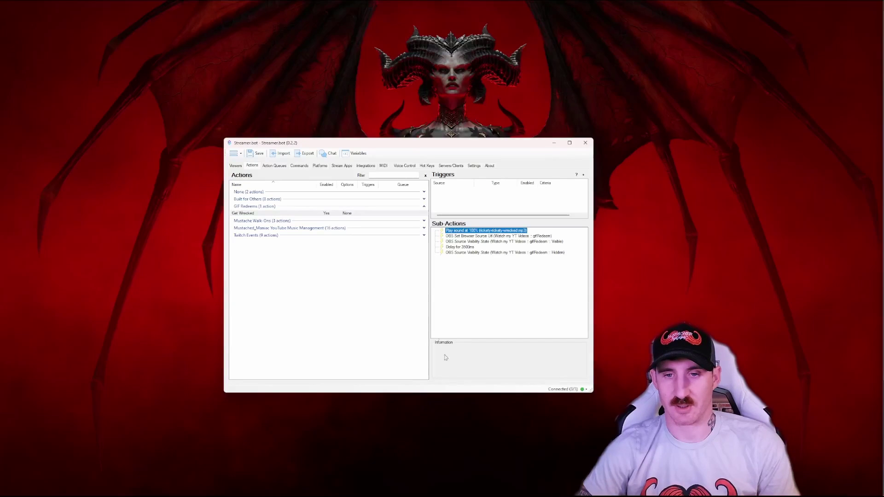
- Switch to OBS, hide the gifRedeem source, and return to Streamer.bot
click(488, 489)
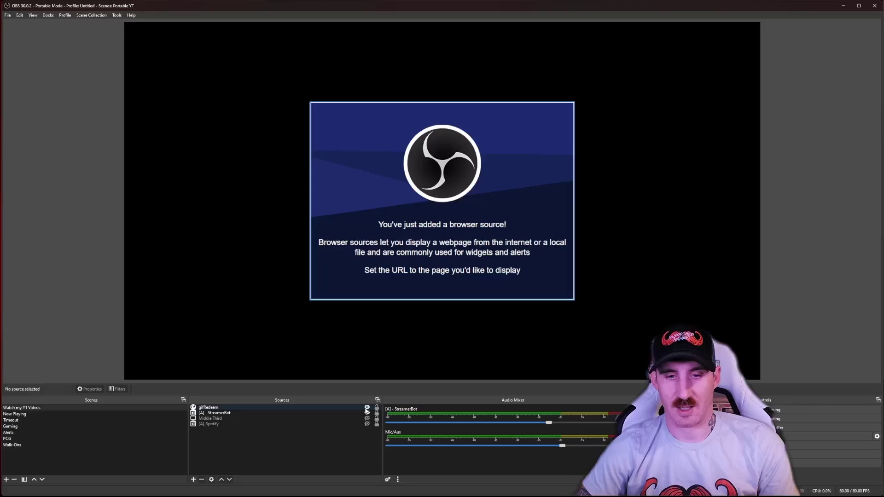
click(367, 408)
mouse_move(481, 491)
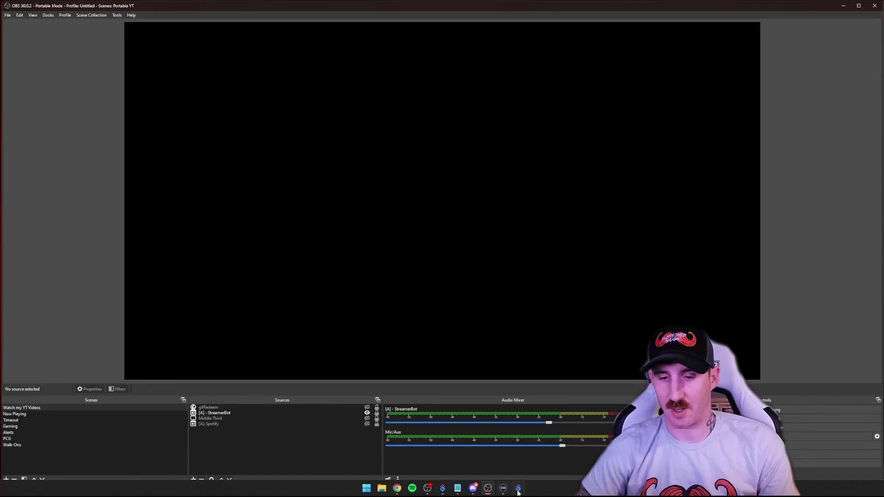
click(518, 488)
- Enlarge the triggers area and start a Command Triggered trigger for the Get Wrecked action
drag(451, 149, 457, 158)
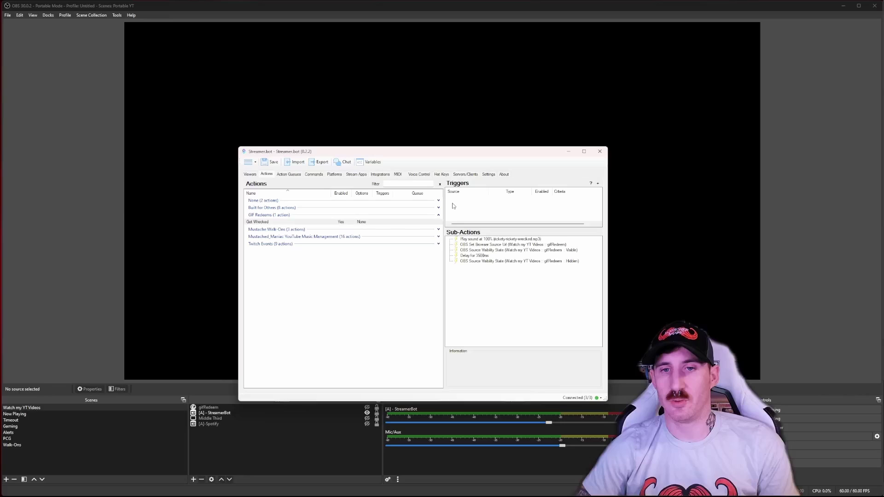
drag(473, 227, 475, 273)
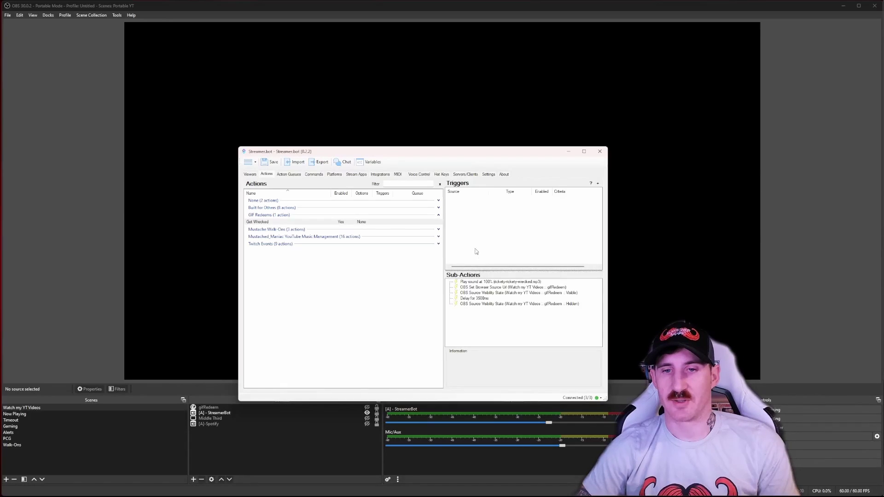
right_click(454, 210)
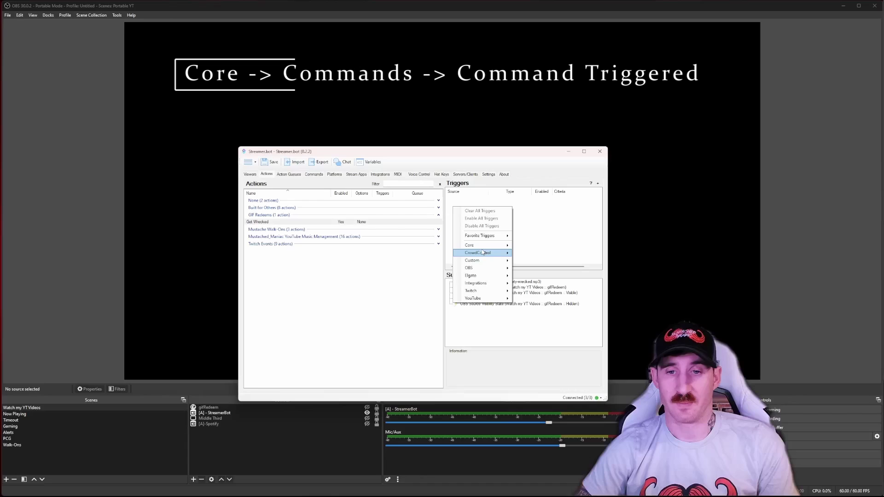
mouse_move(488, 247)
mouse_move(551, 271)
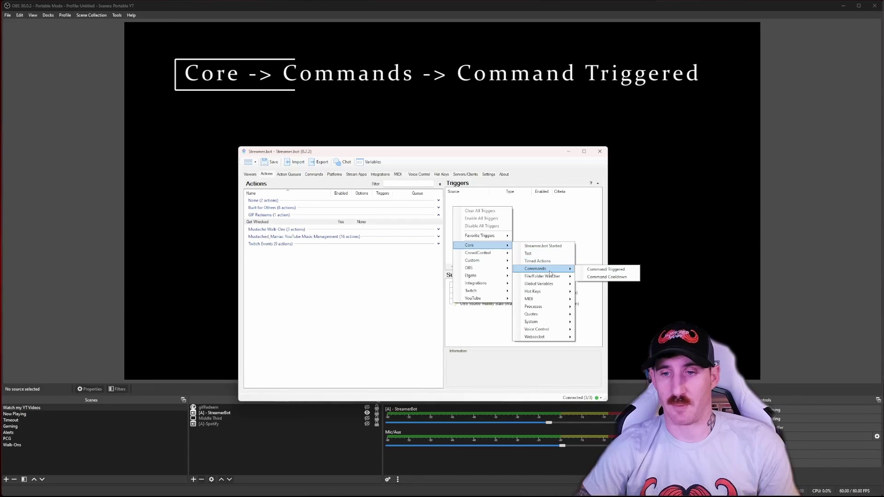
click(606, 269)
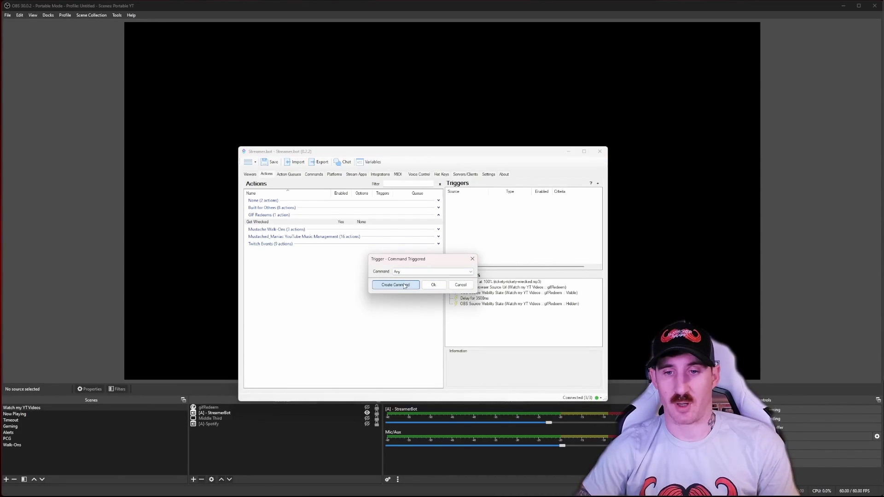
- Create the !wrecked command with bot account and internal messages not ignored and YouTube Message as an added source, and assign it to the trigger
click(405, 286)
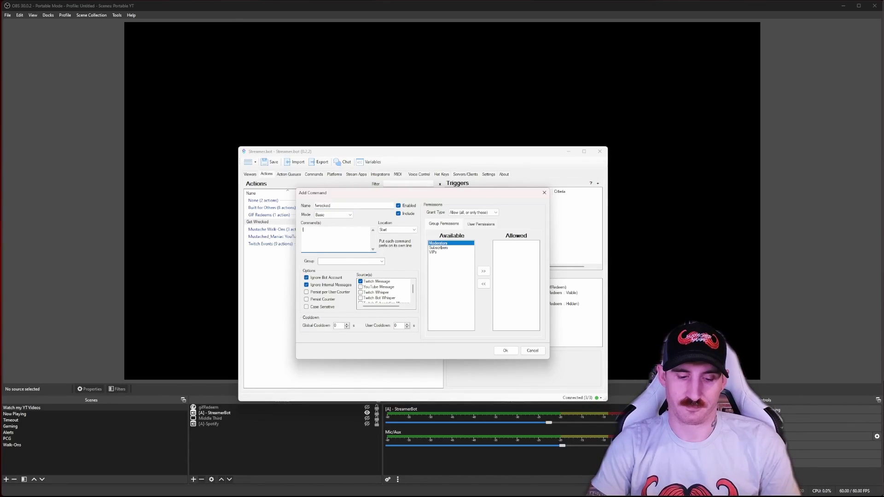
text(!wrecked)
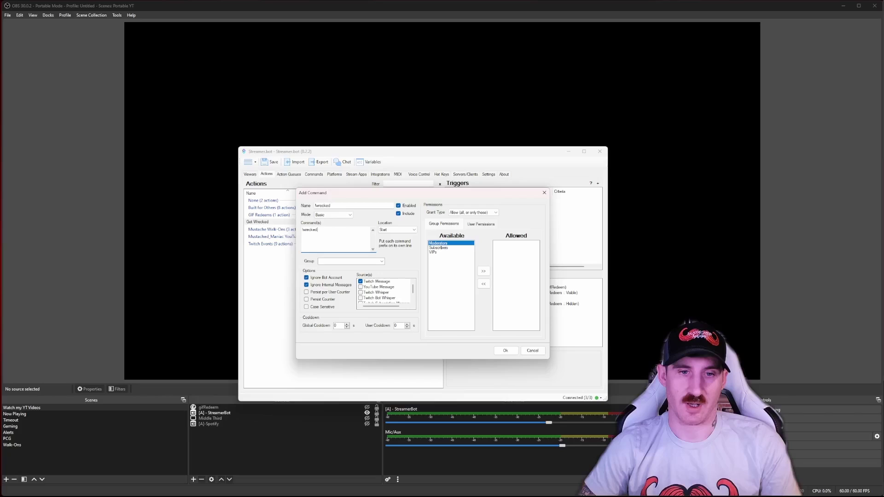
click(307, 277)
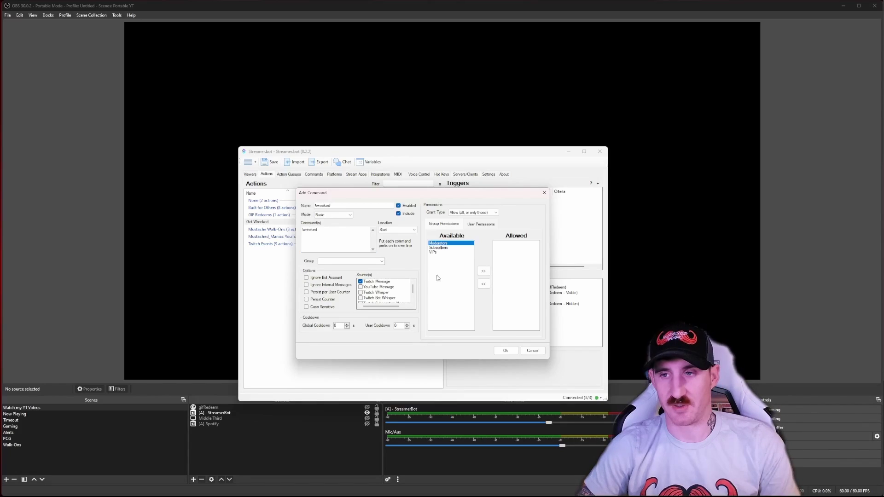
click(378, 287)
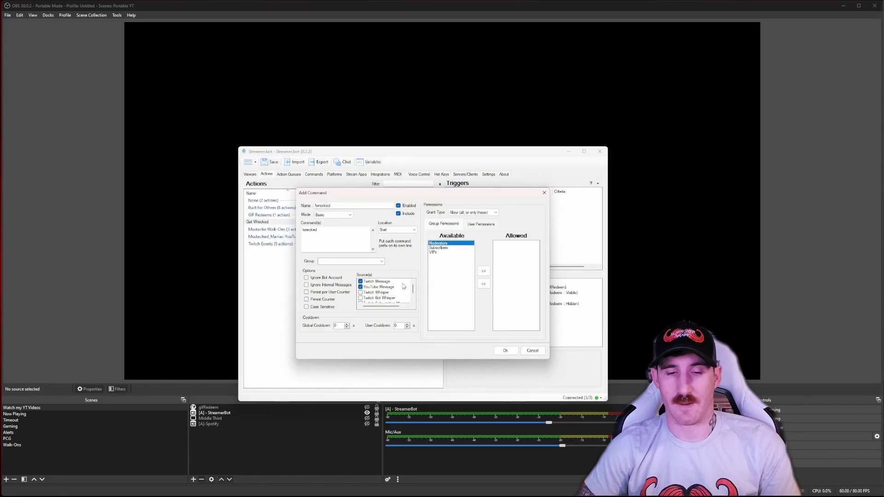
click(506, 351)
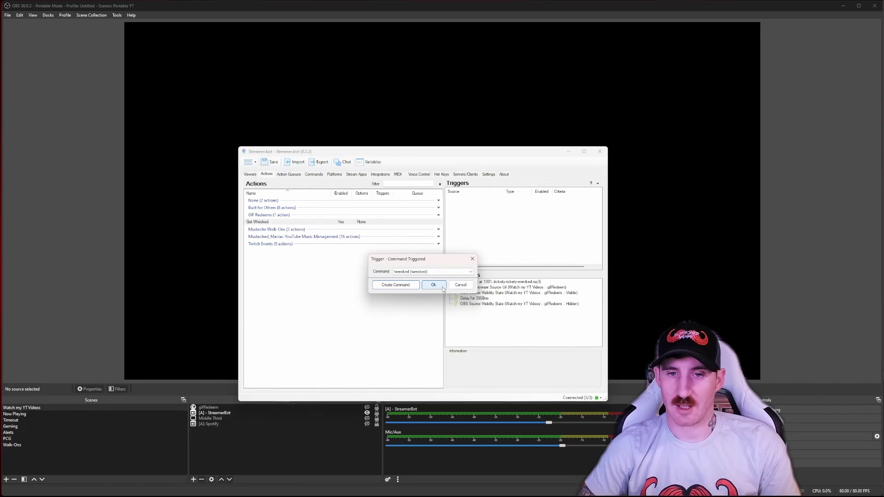
click(433, 285)
- Test the redeem by sending !wrecked in the Streamer.bot chat with the OBS preview in view, and close the chat
drag(403, 153, 788, 176)
click(727, 184)
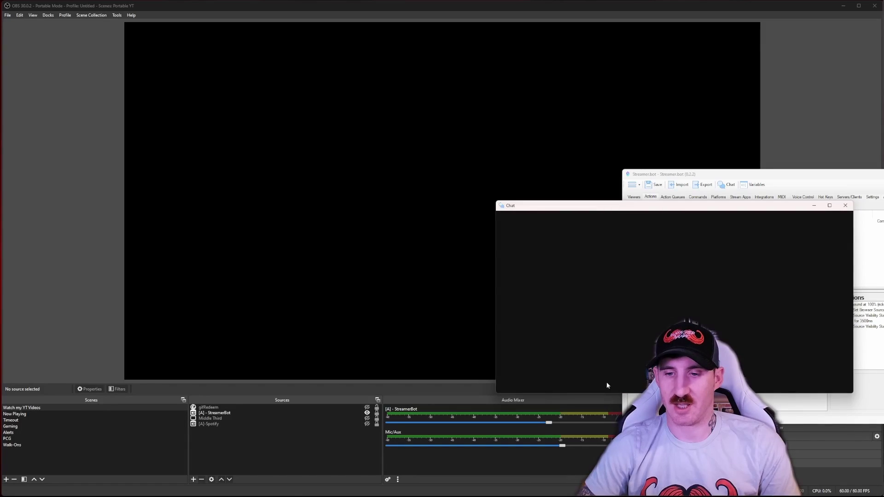
click(591, 372)
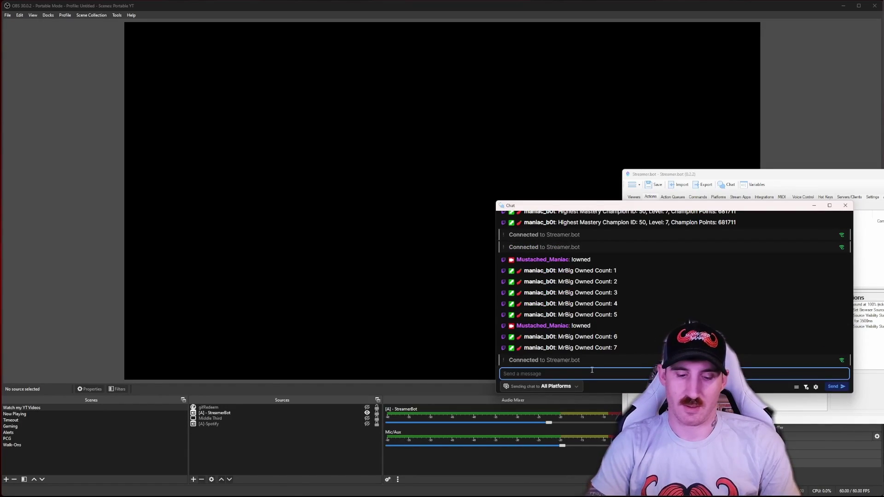
text(!wrecked)
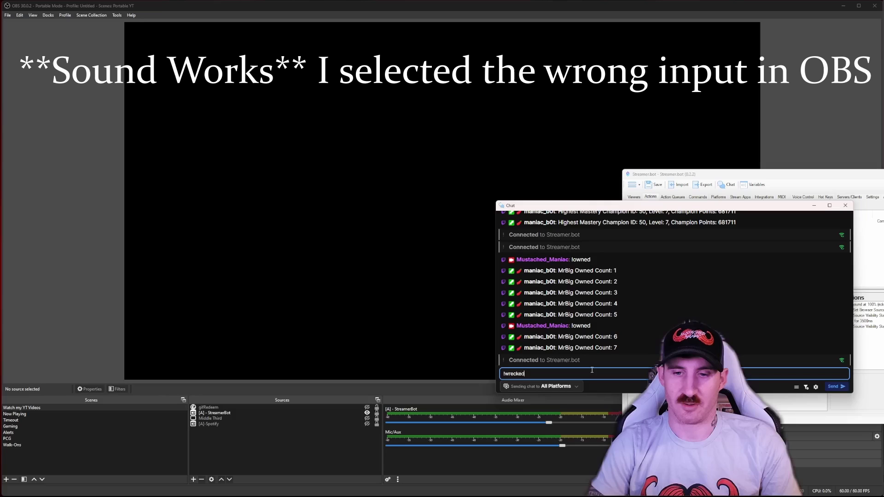
key(Return)
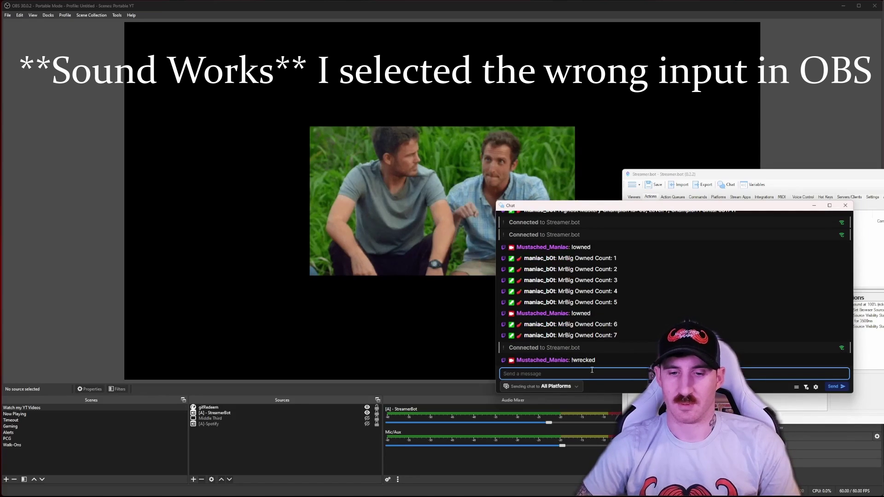
drag(591, 205, 699, 190)
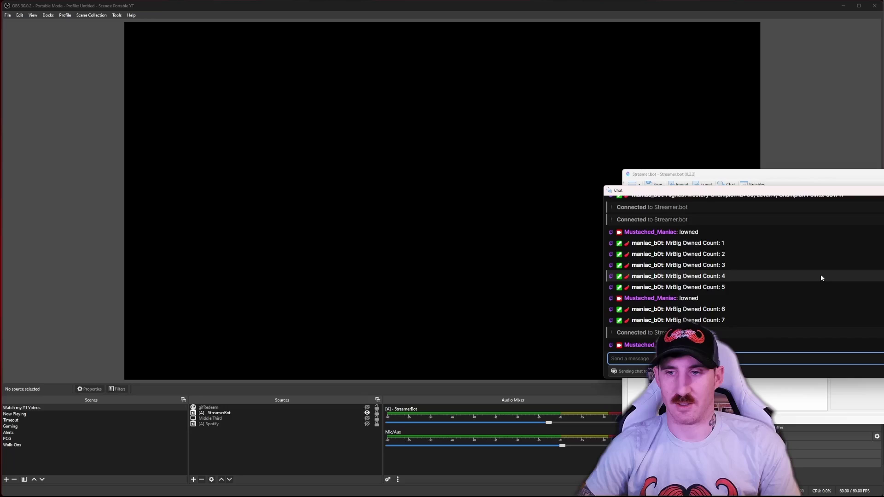
drag(817, 192, 427, 162)
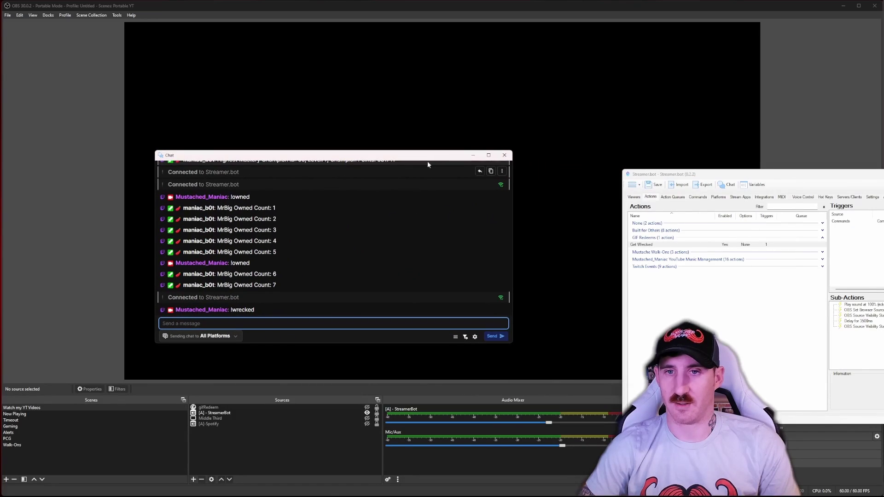
click(505, 156)
- Bring Streamer.bot over the OBS preview and start a Twitch Channel Reward Reward Redemption trigger for the Get Wrecked action
drag(805, 172, 475, 84)
right_click(513, 147)
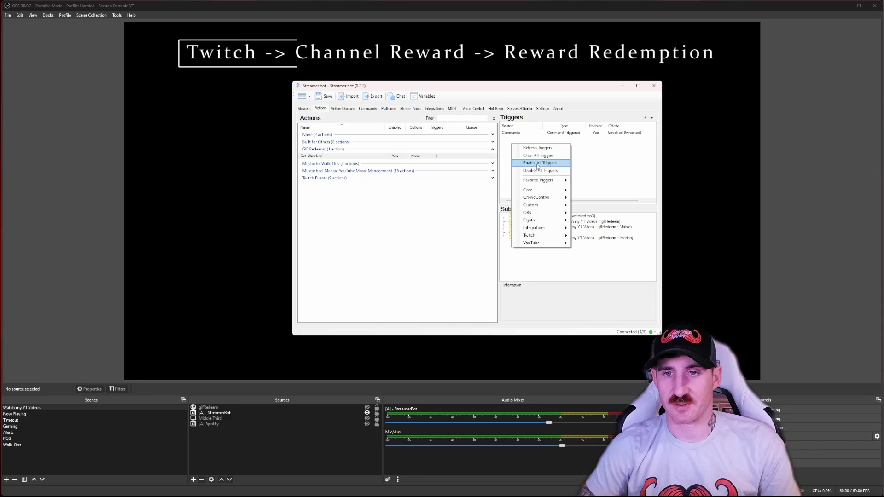
mouse_move(552, 237)
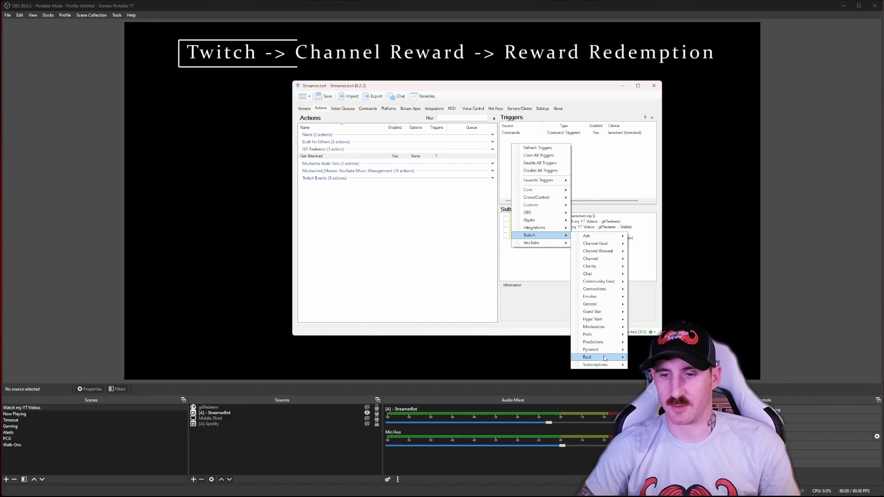
mouse_move(605, 356)
mouse_move(614, 256)
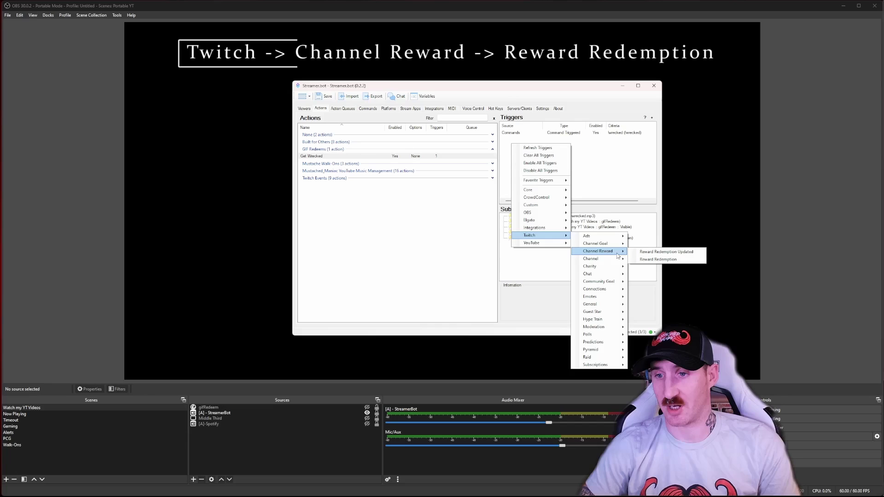
click(667, 261)
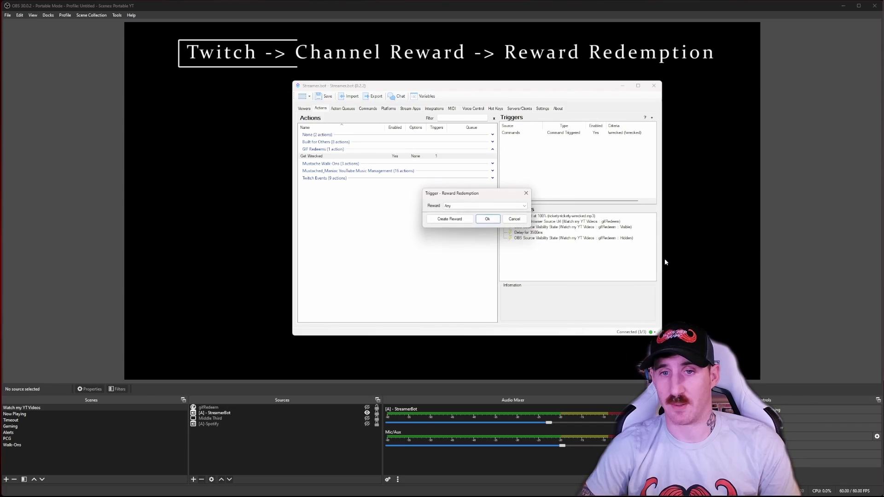
- Create a channel reward titled Get Wrecked with a cost of 100 and assign it to the Reward Redemption trigger
click(524, 207)
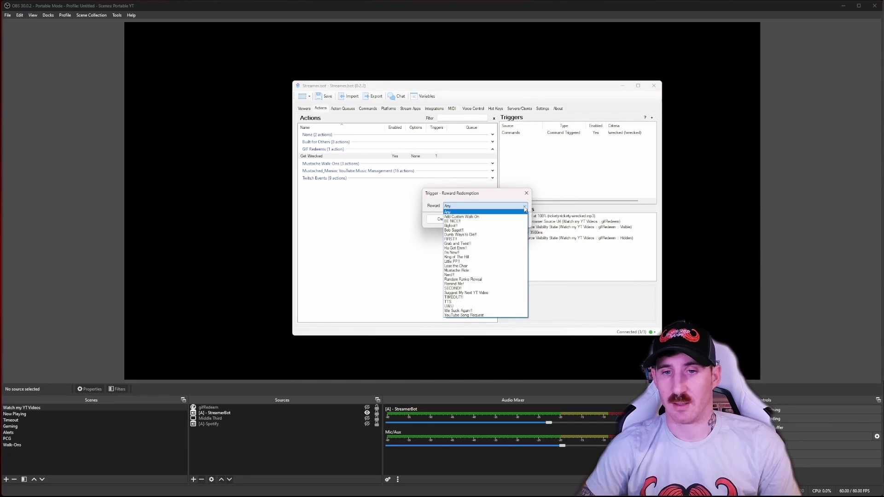
click(525, 210)
click(442, 219)
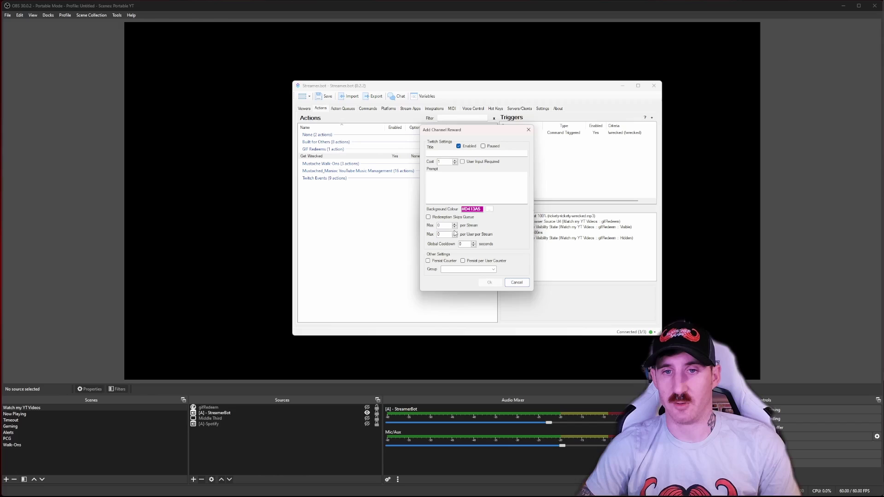
text(Gi)
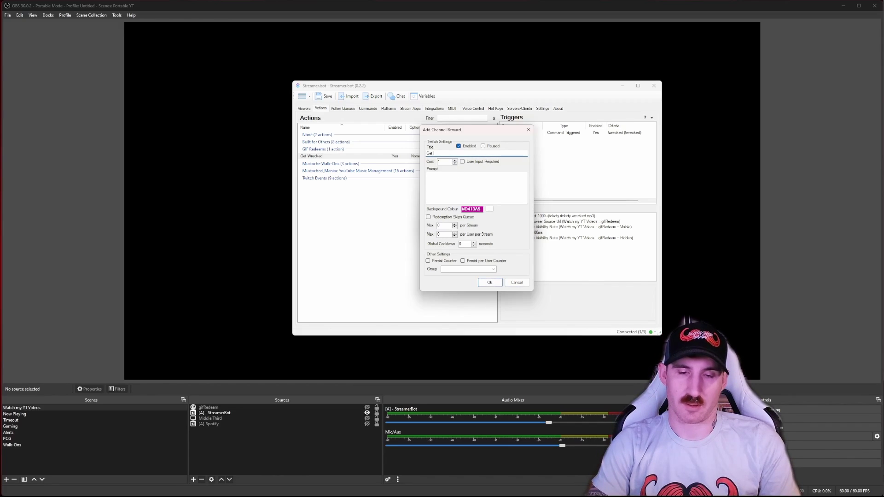
text(t Wrecked)
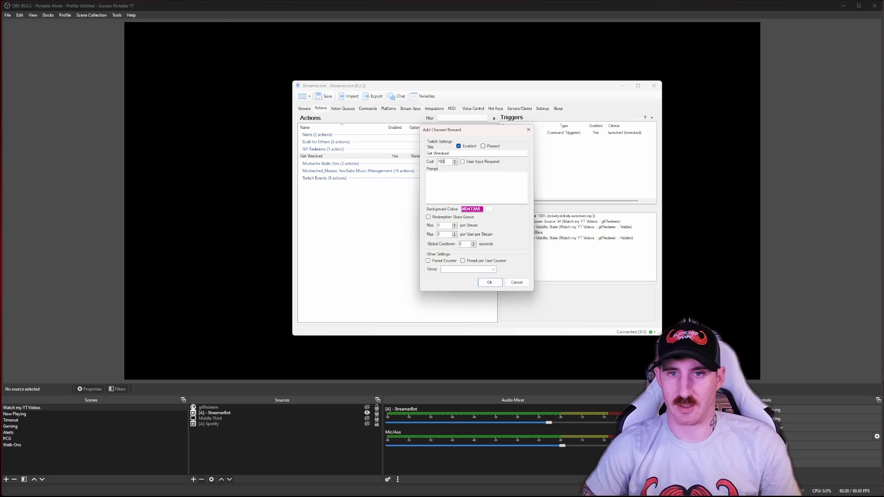
click(490, 283)
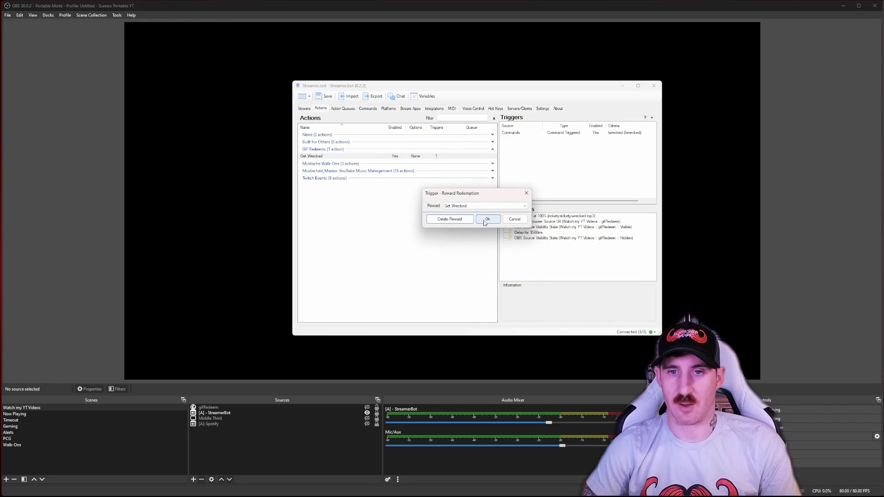
click(486, 222)
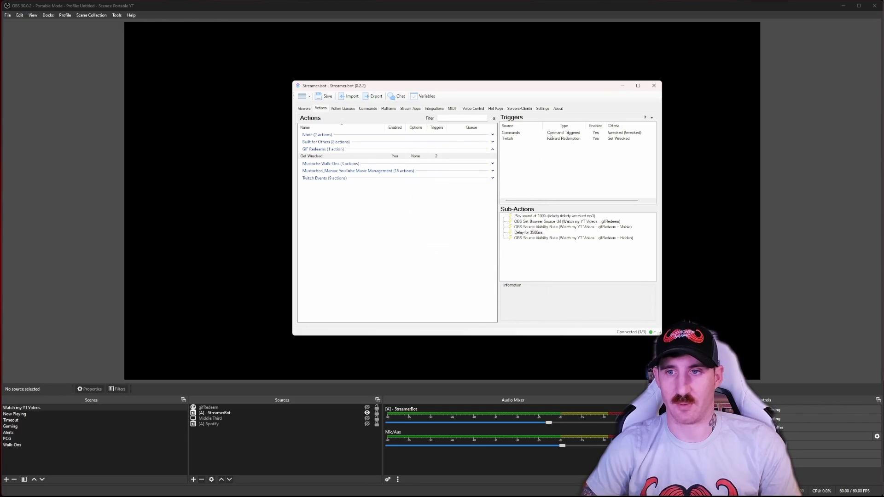
- Duplicate the Get Wrecked action as We Suck
right_click(312, 159)
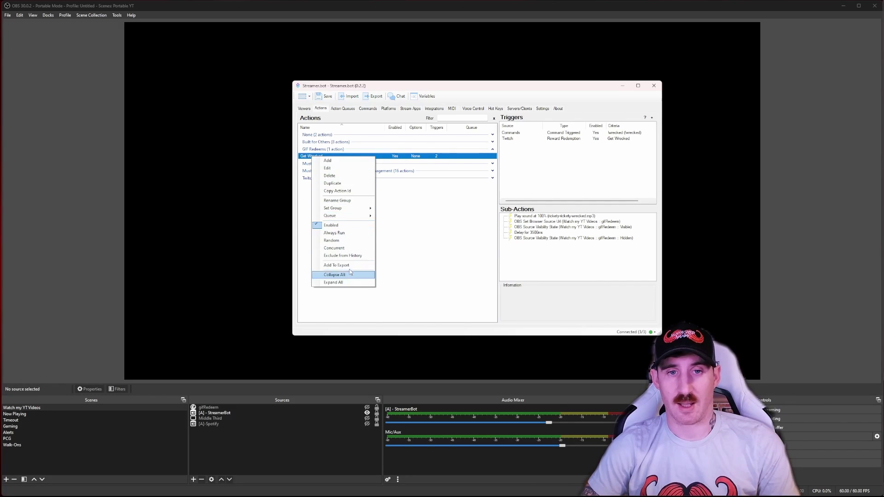
click(342, 184)
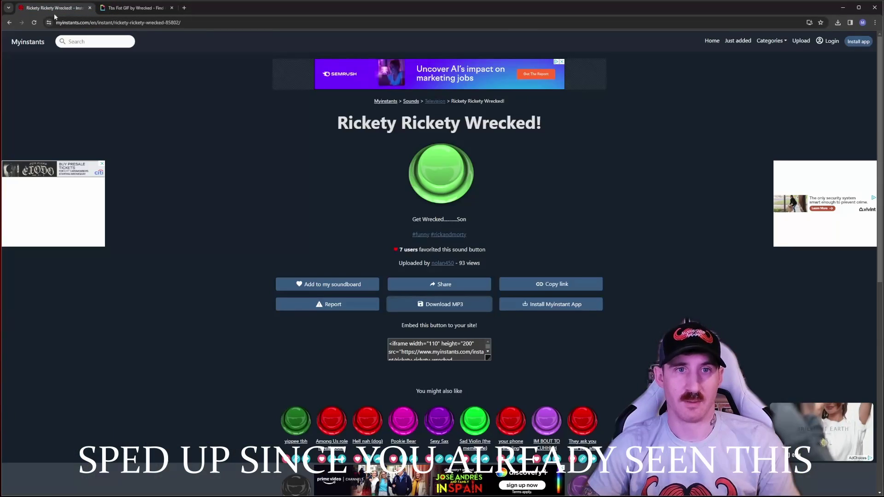
- Search Myinstants in the browser for "we suck" and "we suck again", and download the Hell nah (dog) sound as MP3
click(92, 41)
text(we suc)
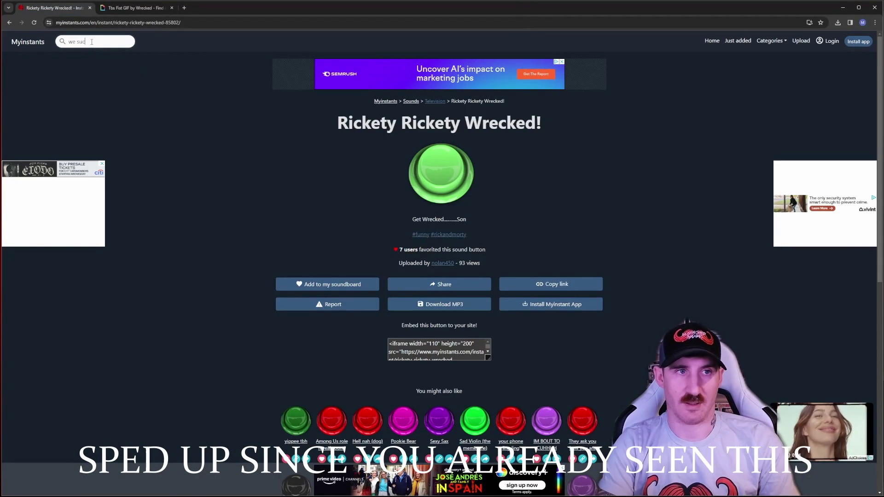
text(k)
key(Return)
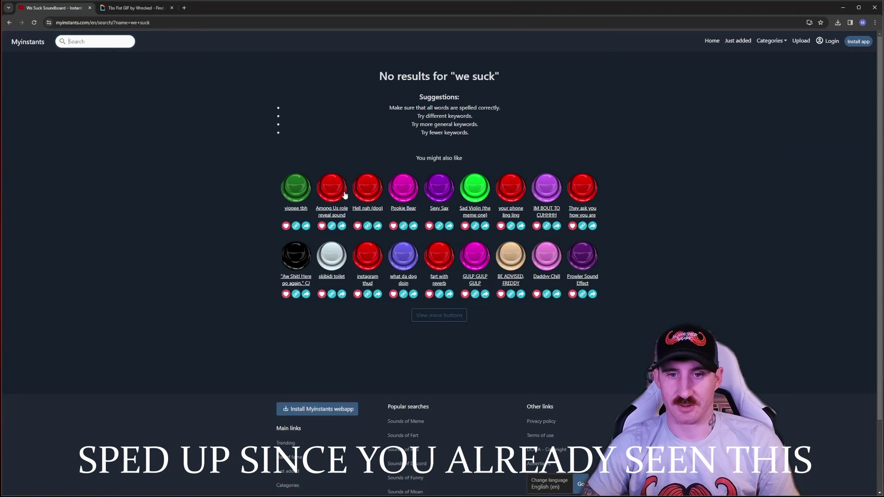
click(101, 42)
text(we suck again)
key(Return)
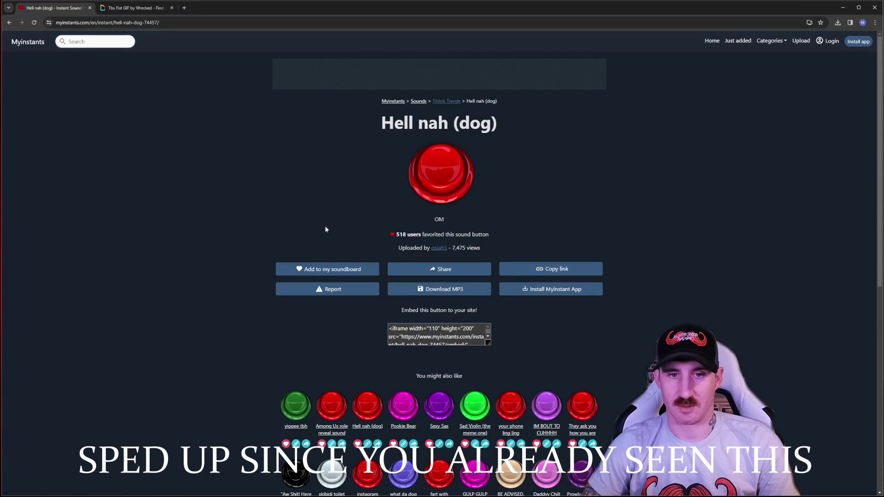
click(439, 289)
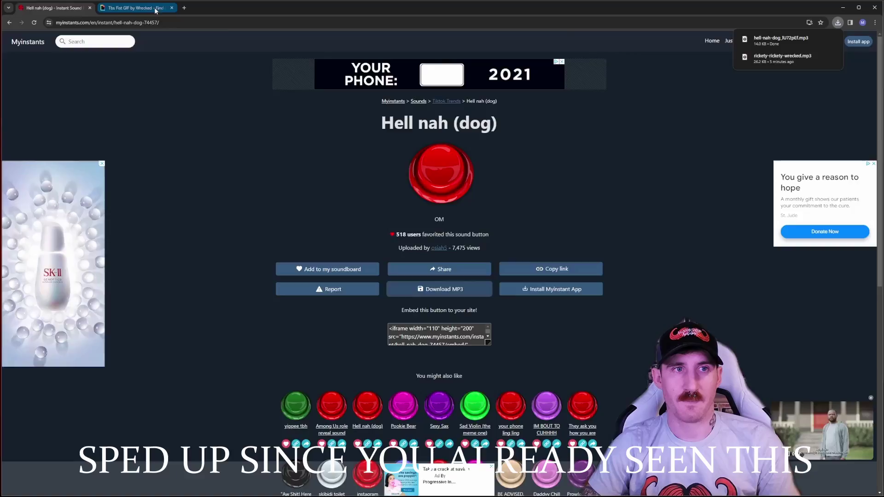
- Search GIPHY for "we suck", open the Rooster Teeth Chump GIF, and copy its embed code
click(134, 8)
click(24, 109)
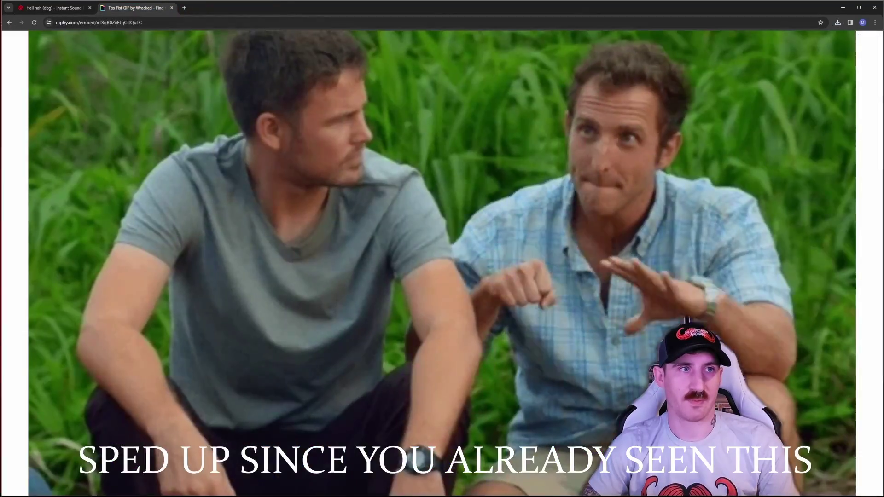
key(ctrl+w)
click(309, 66)
text(we suck)
key(Return)
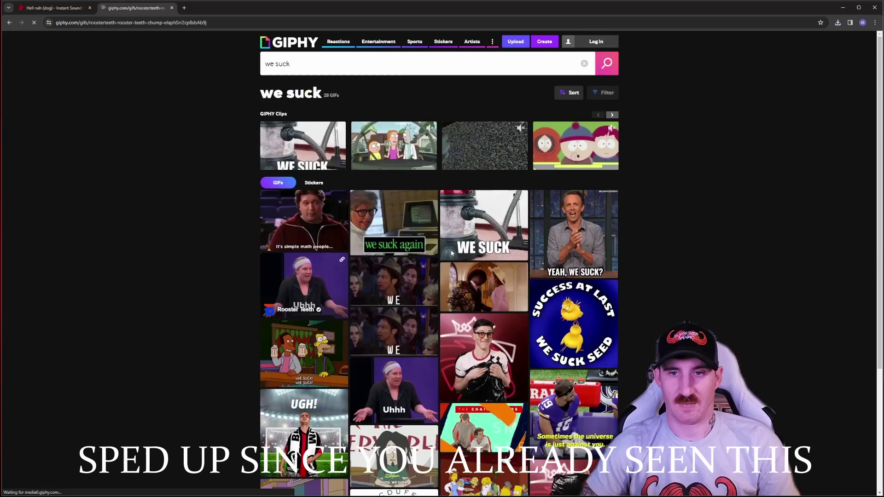
click(310, 284)
click(559, 137)
click(483, 192)
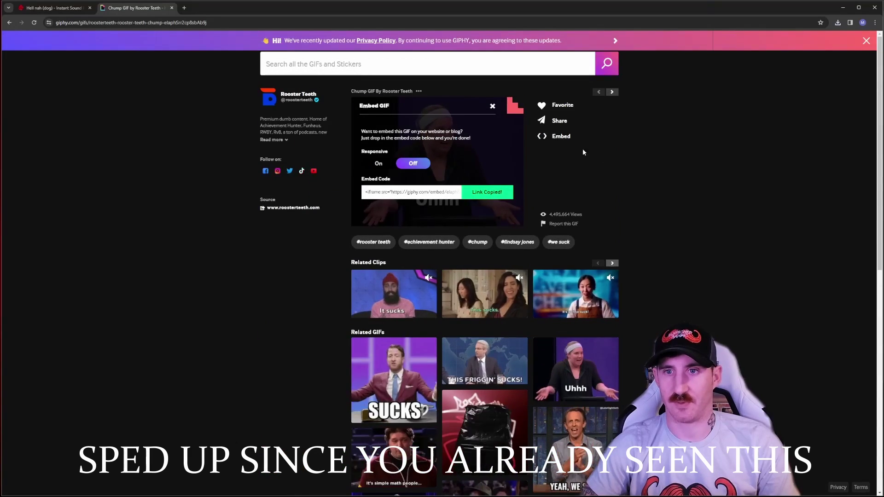
- Return to Streamer.bot and set the We Suck action's Play Sound sub-action to the downloaded hell-nah-dog MP3
key(alt+Tab)
double_click(553, 216)
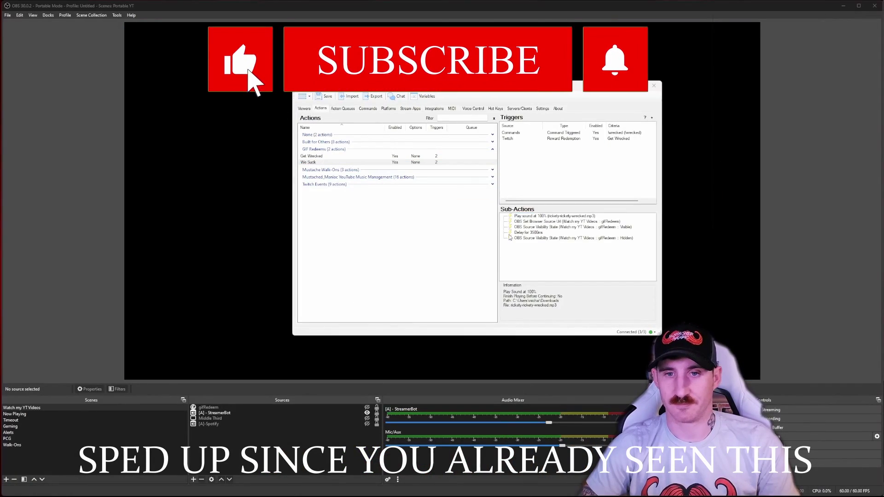
click(523, 181)
click(552, 239)
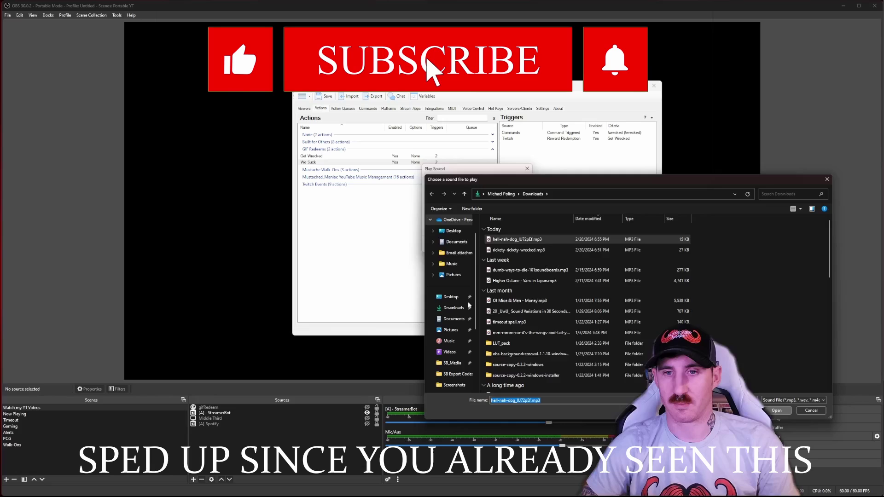
double_click(552, 240)
click(489, 239)
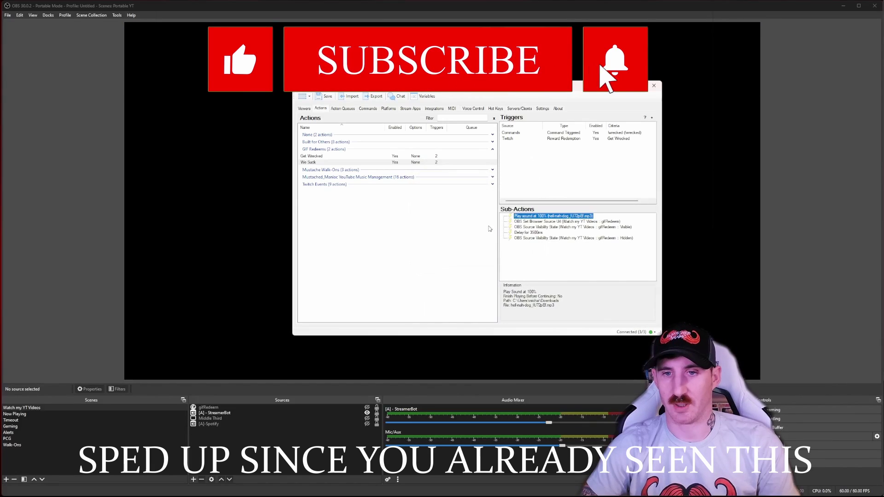
- Copy the GIF's embed code from GIPHY again and paste it as the URL in the OBS Set Browser Source Url sub-action
click(549, 221)
double_click(548, 222)
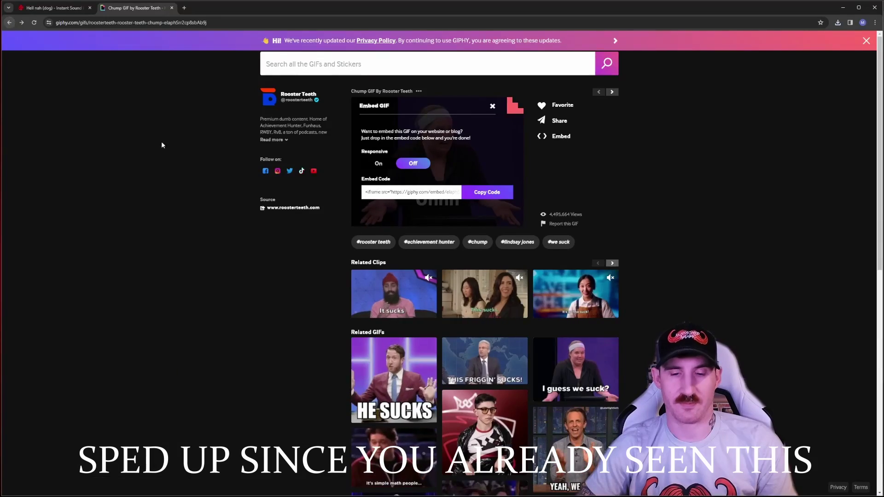
click(487, 192)
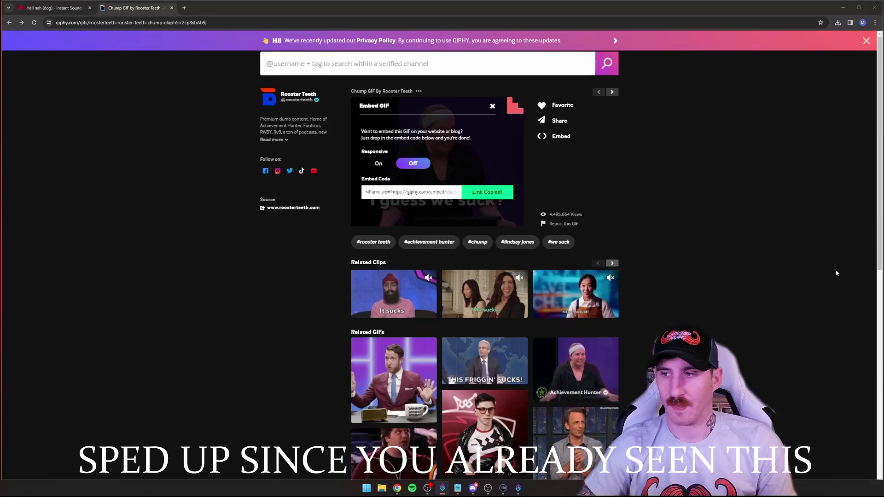
click(519, 488)
triple_click(491, 209)
key(ctrl+v)
key(ctrl+v)
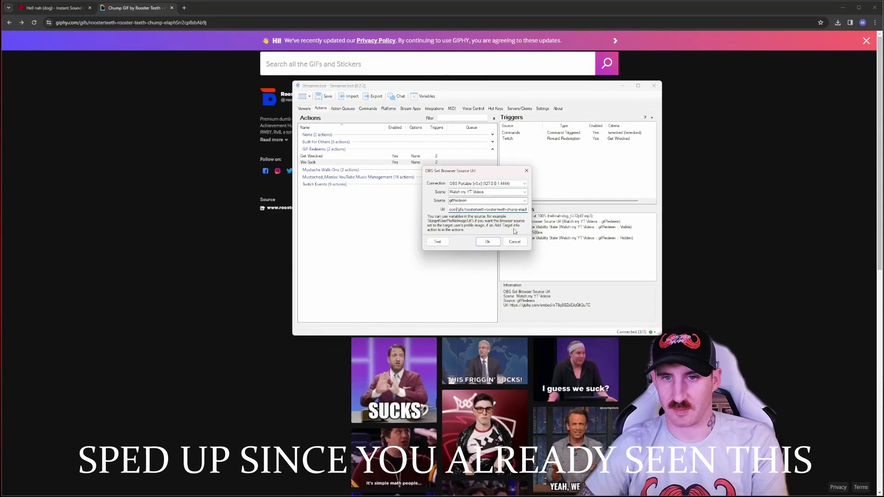
key(Left)
key(Left)
key(Left)
key(Left)
key(Left)
key(Left)
key(Left)
key(Left)
key(Left)
key(Left)
key(Left)
key(Left)
key(Left)
key(Left)
key(Left)
key(Left)
key(Left)
key(Left)
key(Left)
key(Left)
key(Left)
key(Left)
key(Left)
key(Left)
key(Left)
key(Left)
key(Left)
key(Left)
key(Left)
key(Left)
key(Left)
key(Left)
key(Left)
key(Left)
key(Left)
key(Left)
key(Left)
key(Left)
key(Left)
key(Left)
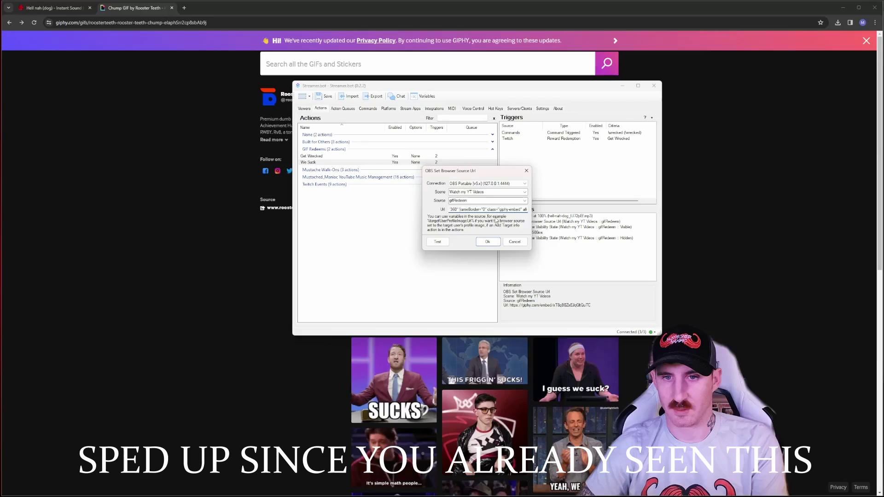
key(shift+Home)
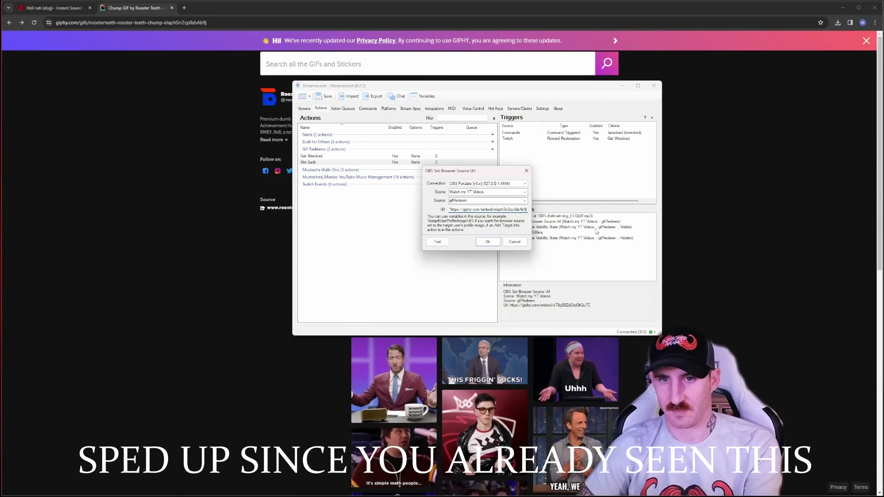
drag(470, 211, 439, 212)
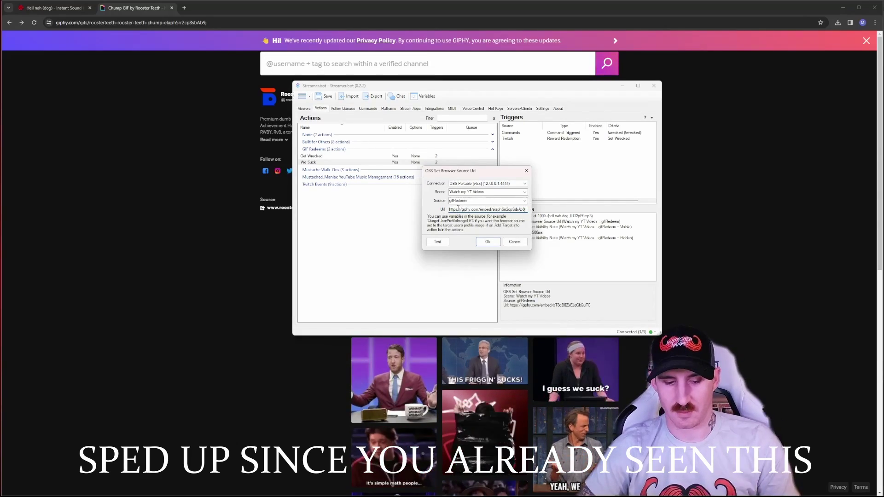
- Check the embed URL by loading it in the browser, and save it in the OBS Set Browser Source Url sub-action
click(436, 40)
key(ctrl+v)
key(Return)
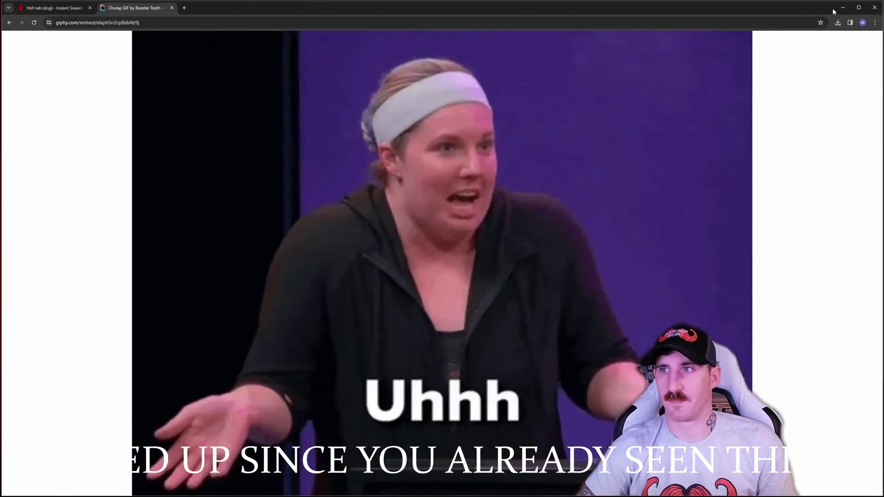
key(alt+Tab)
click(488, 242)
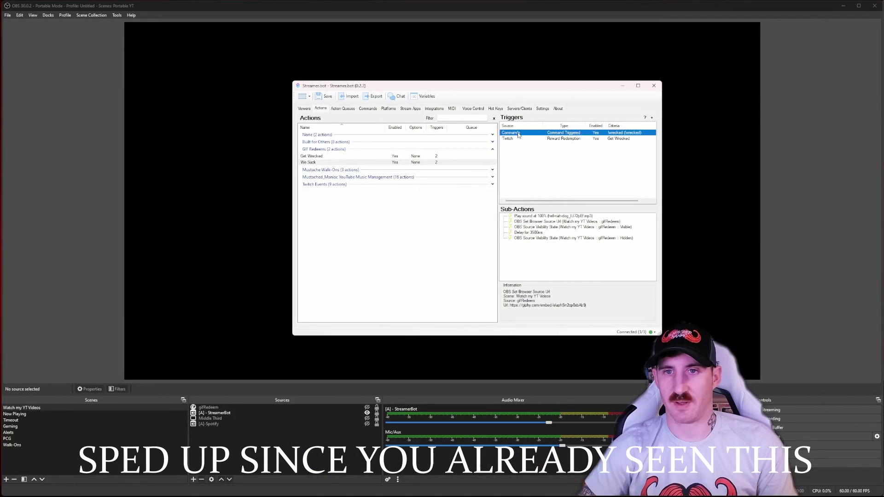
double_click(567, 221)
click(488, 242)
- Create the !suck command with Twitch and YouTube Message sources, bot account and internal messages not ignored, and assign it to We Suck's command trigger
double_click(528, 132)
click(464, 194)
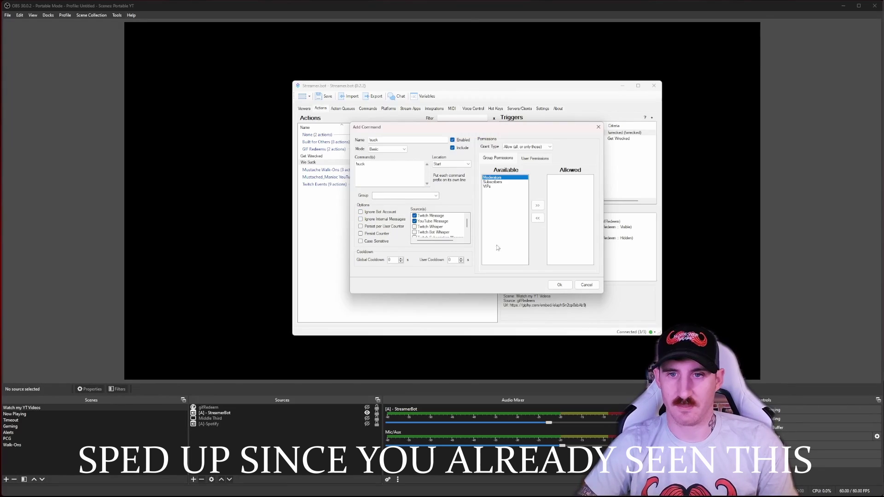
click(560, 286)
click(488, 220)
- Create a channel reward titled suck and assign it to We Suck's Reward Redemption trigger
double_click(527, 139)
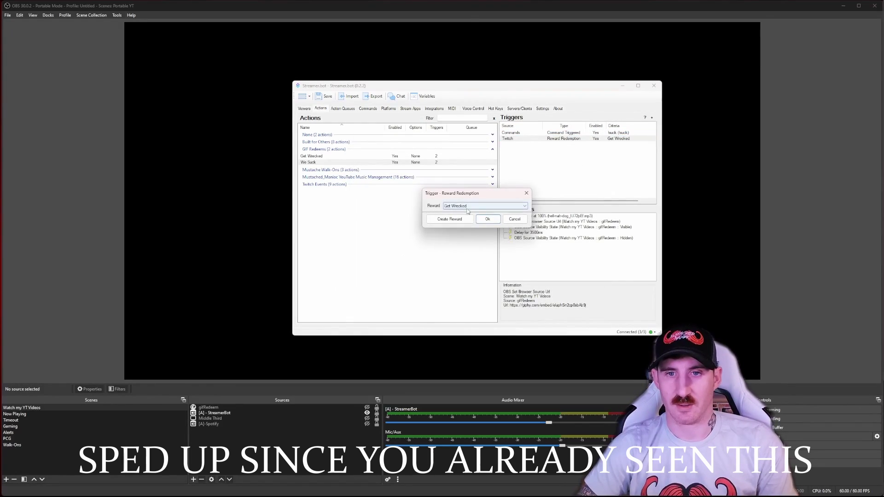
click(462, 220)
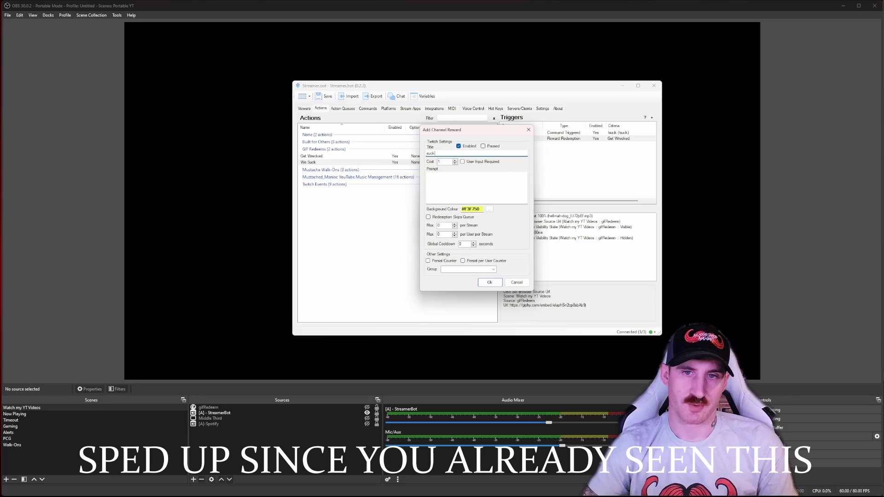
click(489, 282)
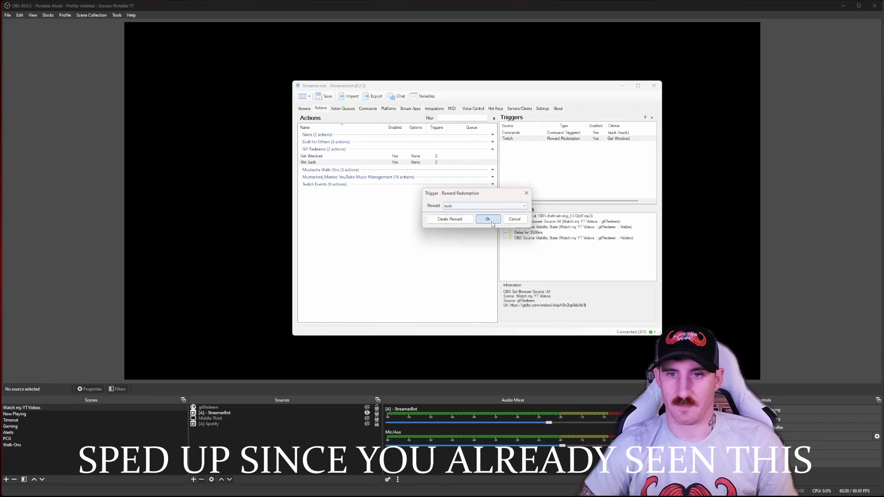
click(488, 219)
- Move the Streamer.bot window aside and back over OBS, and minimize Streamer.bot and OBS
drag(461, 85, 882, 93)
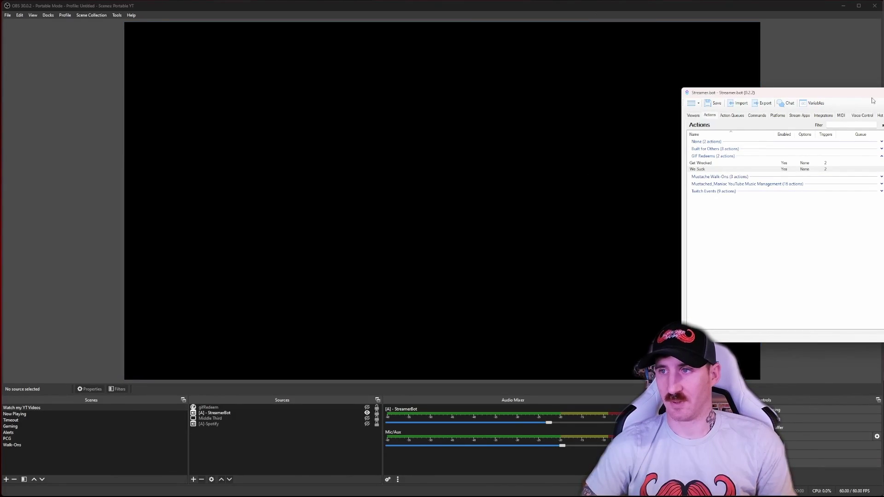
drag(873, 101, 429, 126)
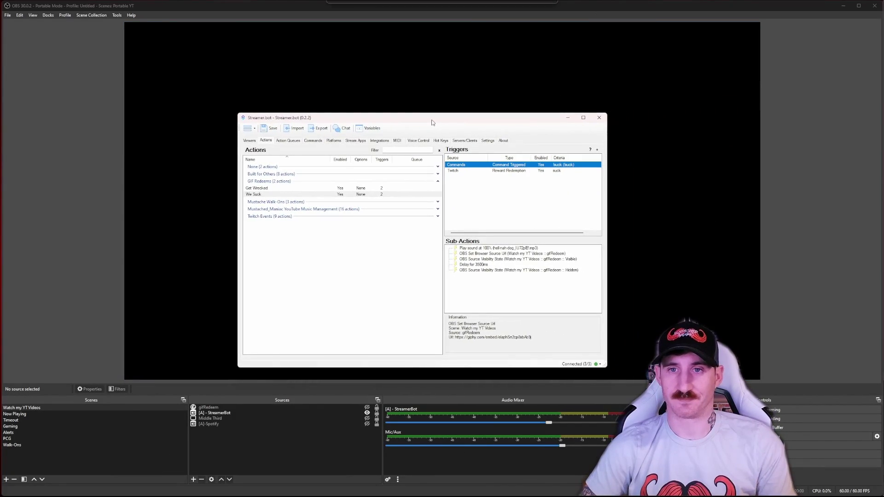
click(567, 119)
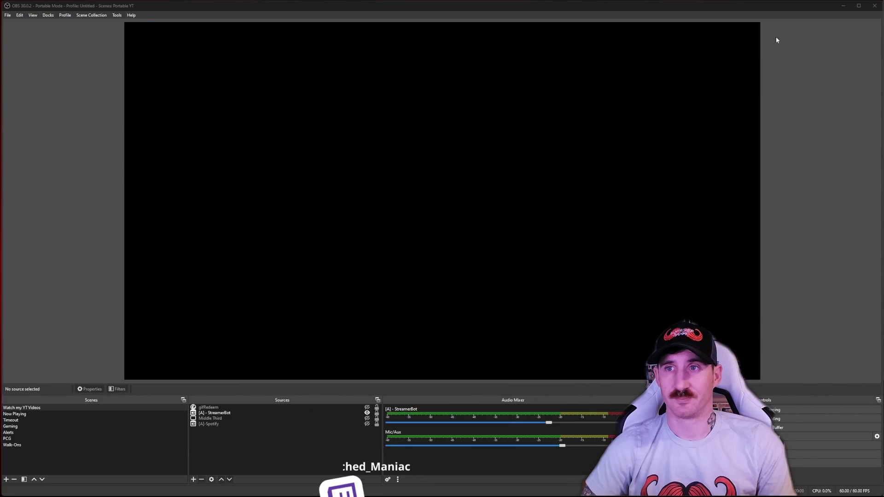
click(850, 9)
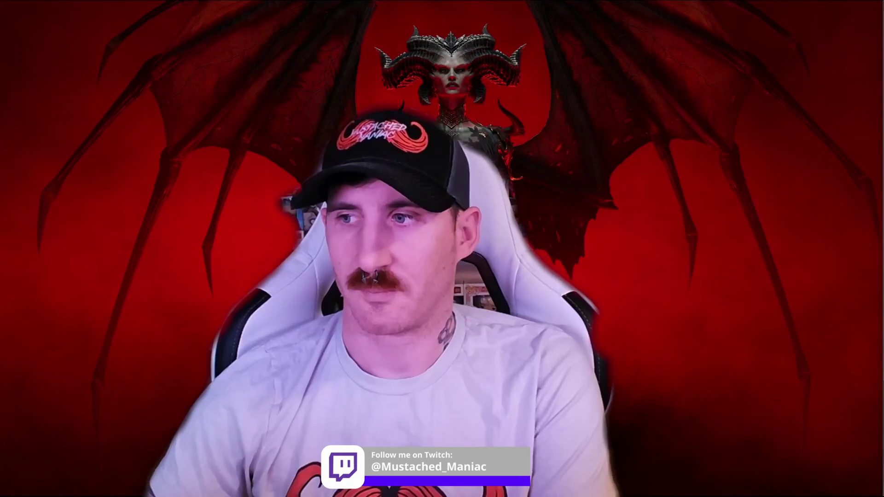